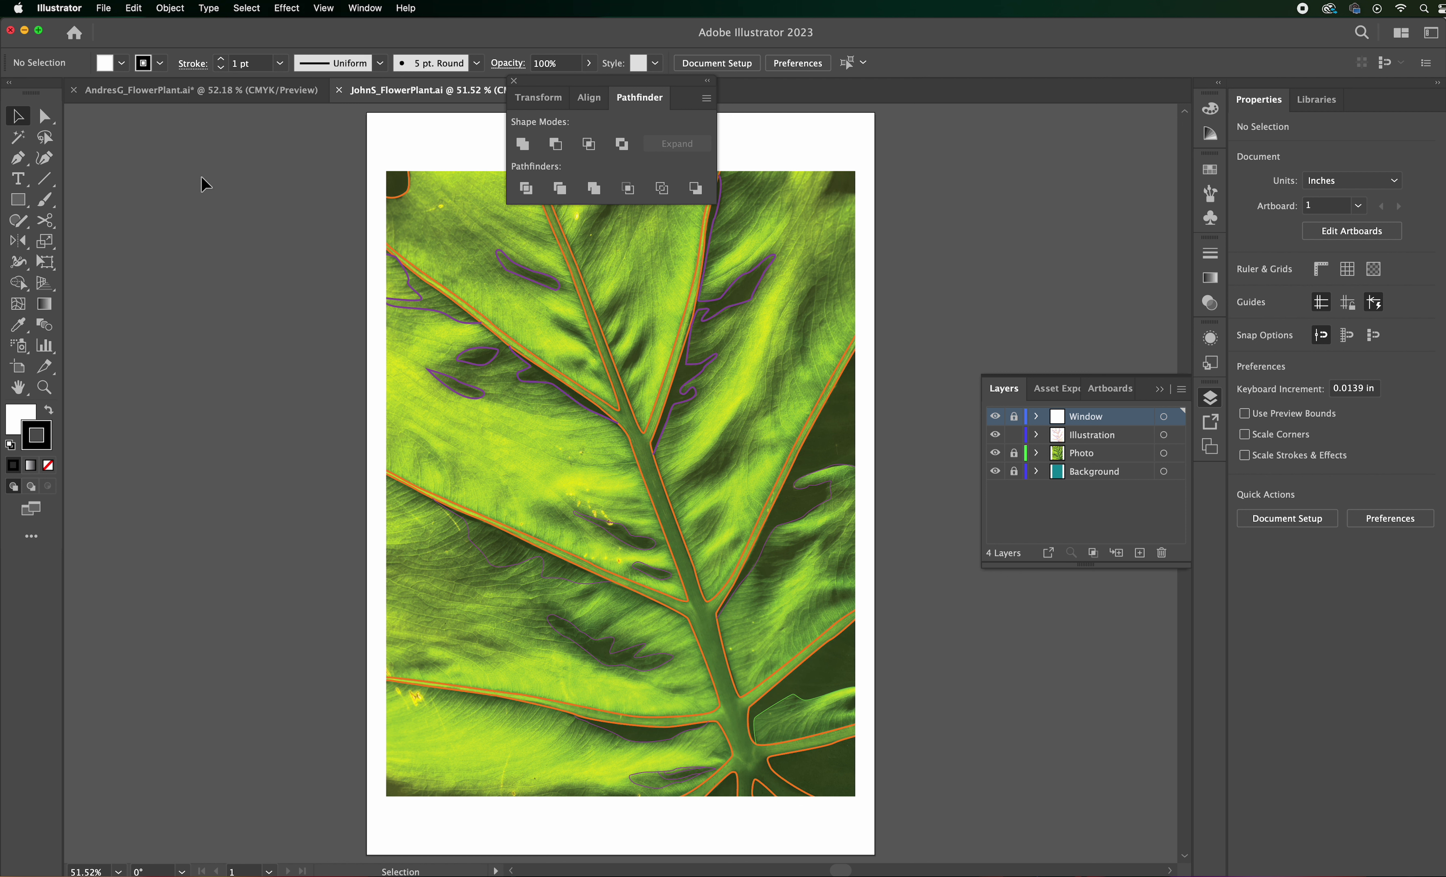
Switch to the other open FlowerPlant document and check its traced outlines with the Photo layer temporarily hidden.
{"action": "left_click", "coordinate": [178, 97]}
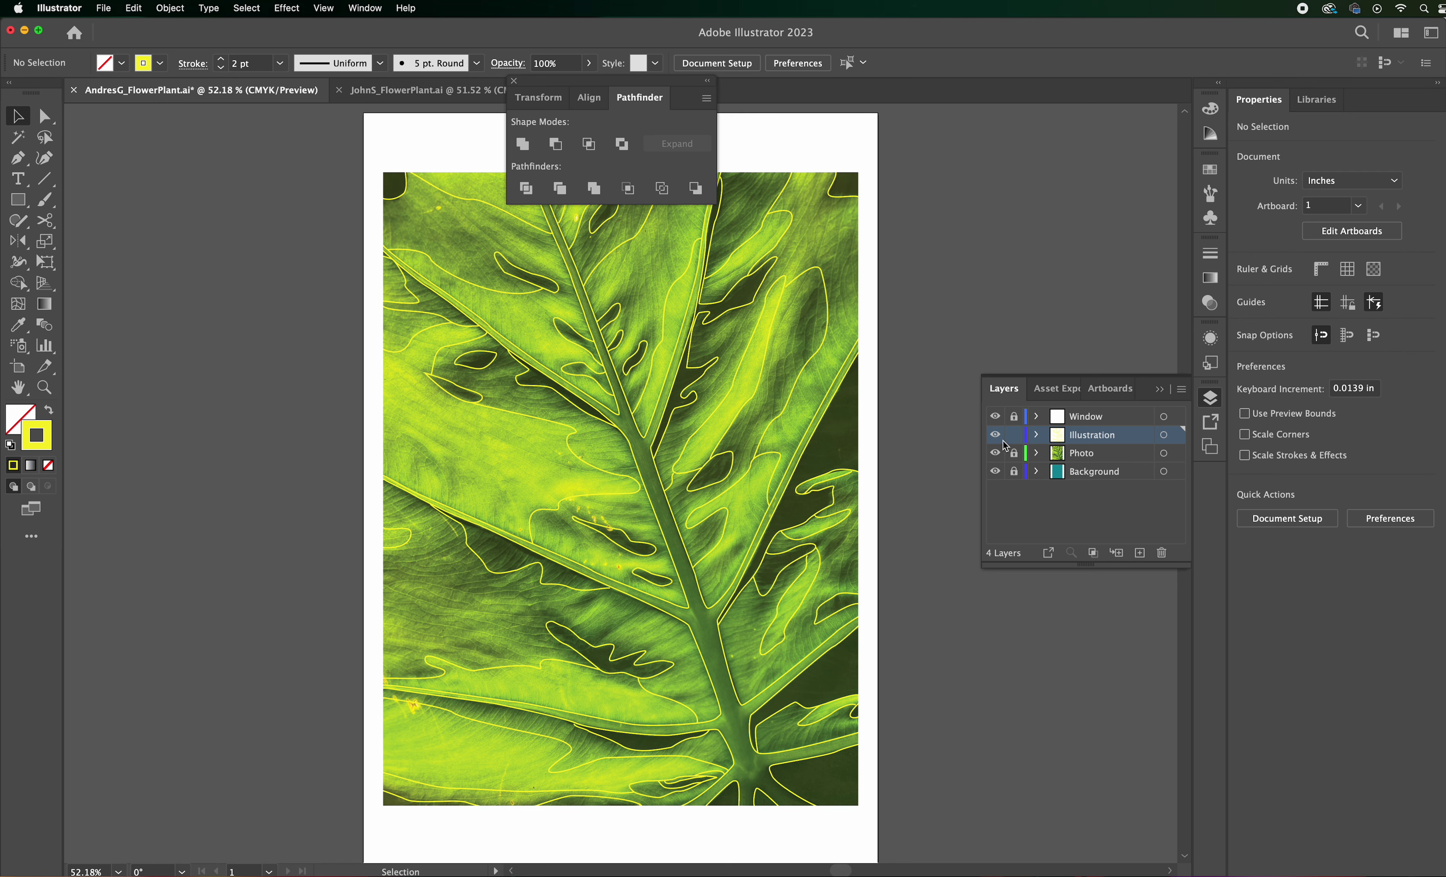
{"action": "left_click", "coordinate": [996, 453]}
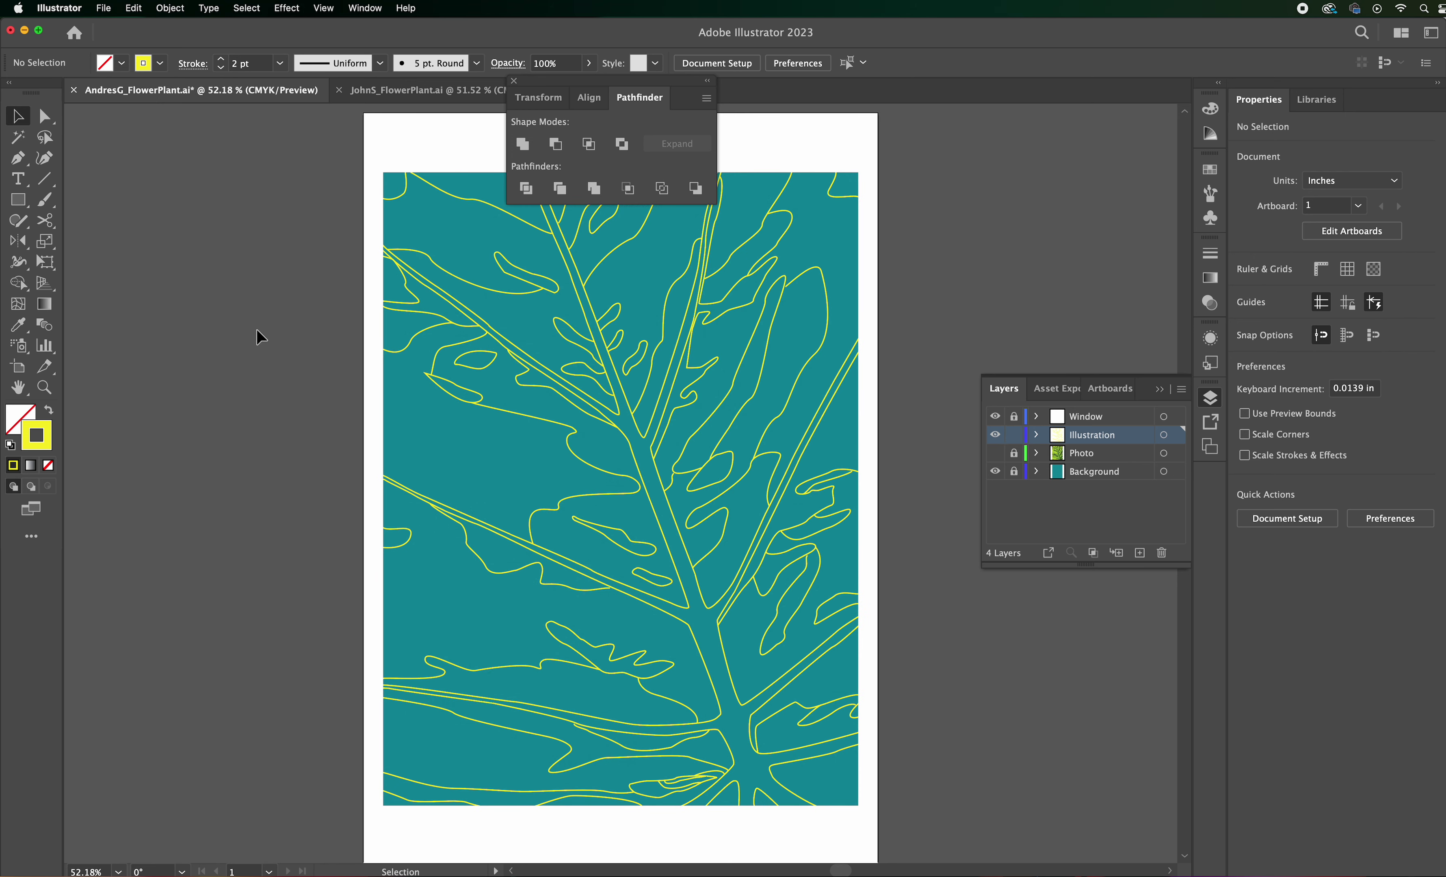
{"action": "key", "text": "super+a"}
{"action": "left_click", "coordinate": [210, 314]}
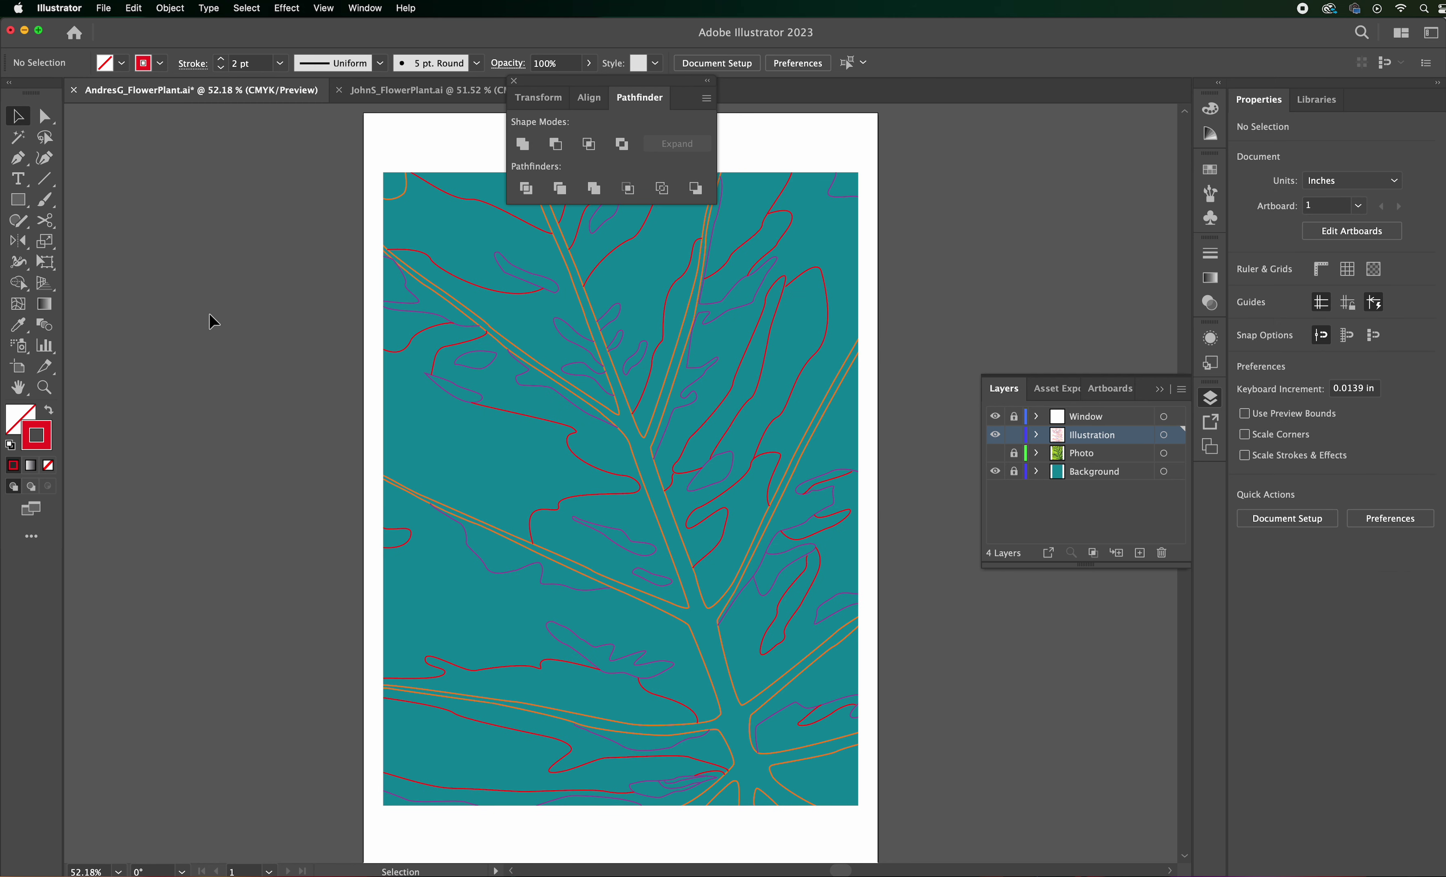
{"action": "left_click", "coordinate": [995, 454]}
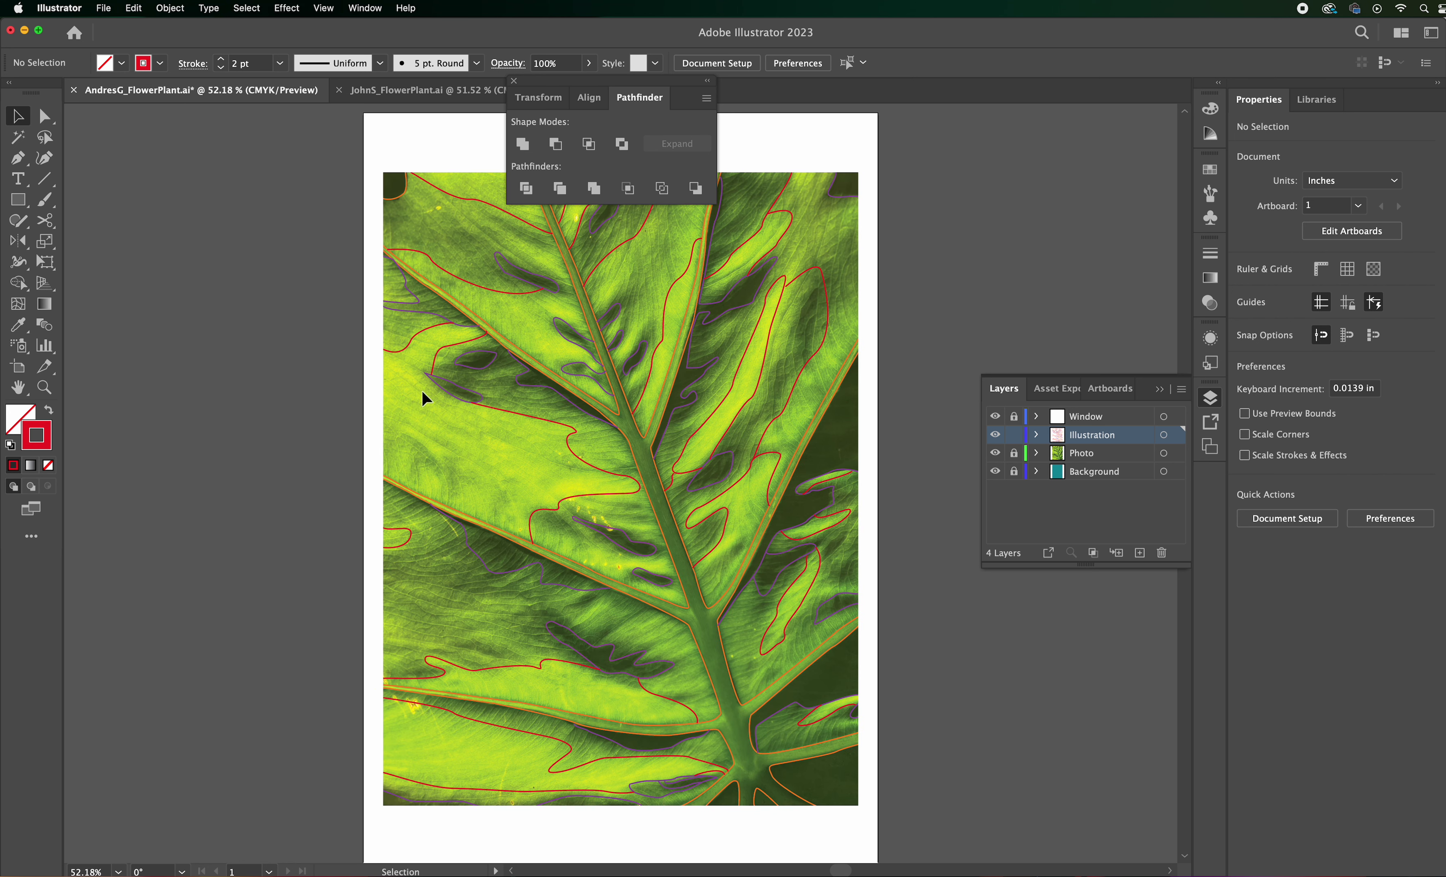
Examine the orange vein, red highlight and purple shadow outlines up close from the middle of the leaf to the photo's lower edge.
{"action": "key", "text": "super+equal"}
{"action": "key", "text": "super+equal"}
{"action": "key", "text": "super+equal"}
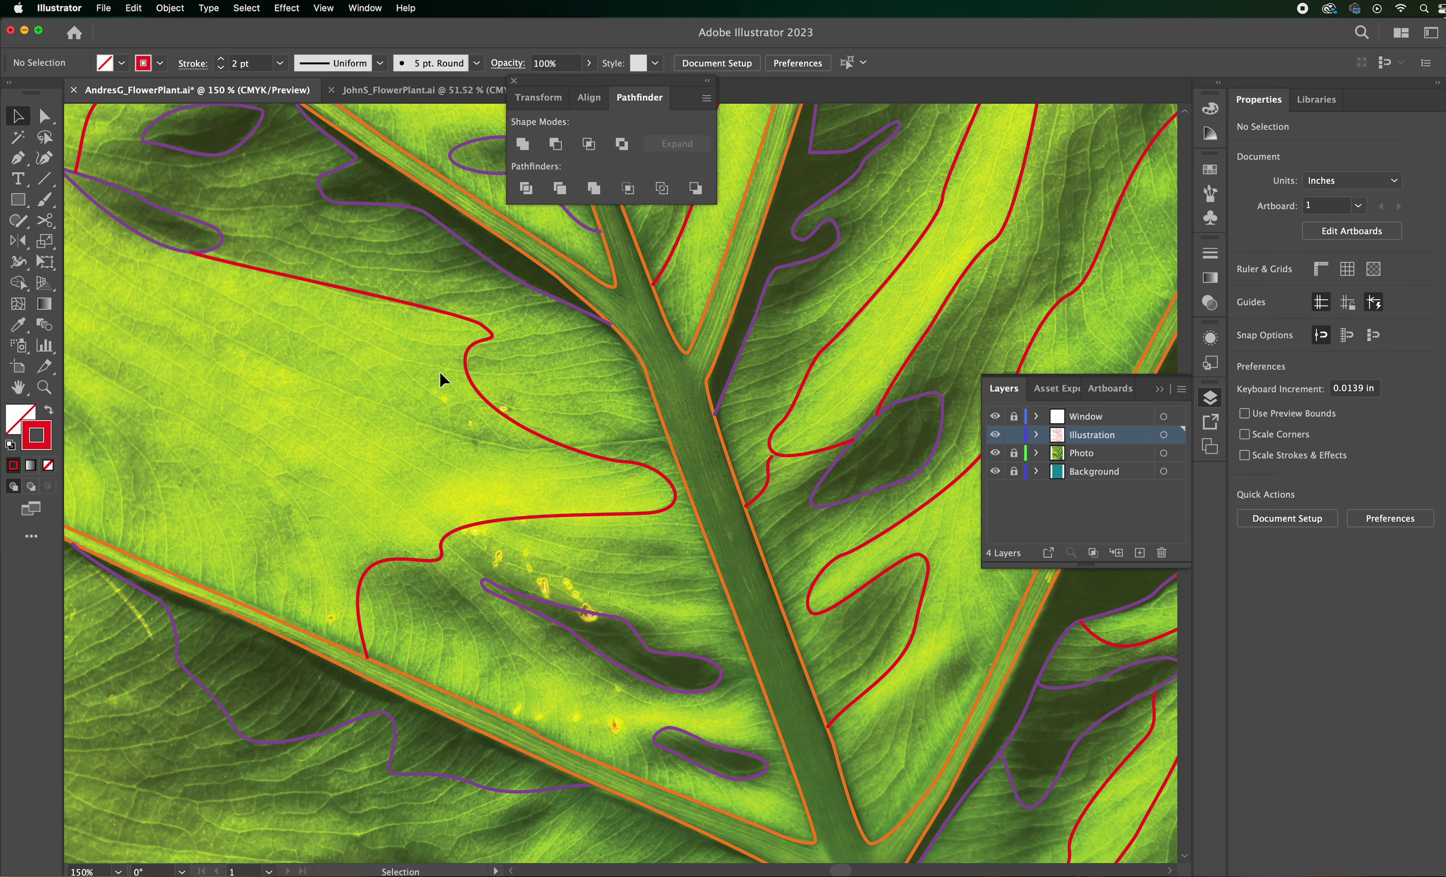
{"action": "left_click_drag", "start_coordinate": [376, 357], "coordinate": [564, 531]}
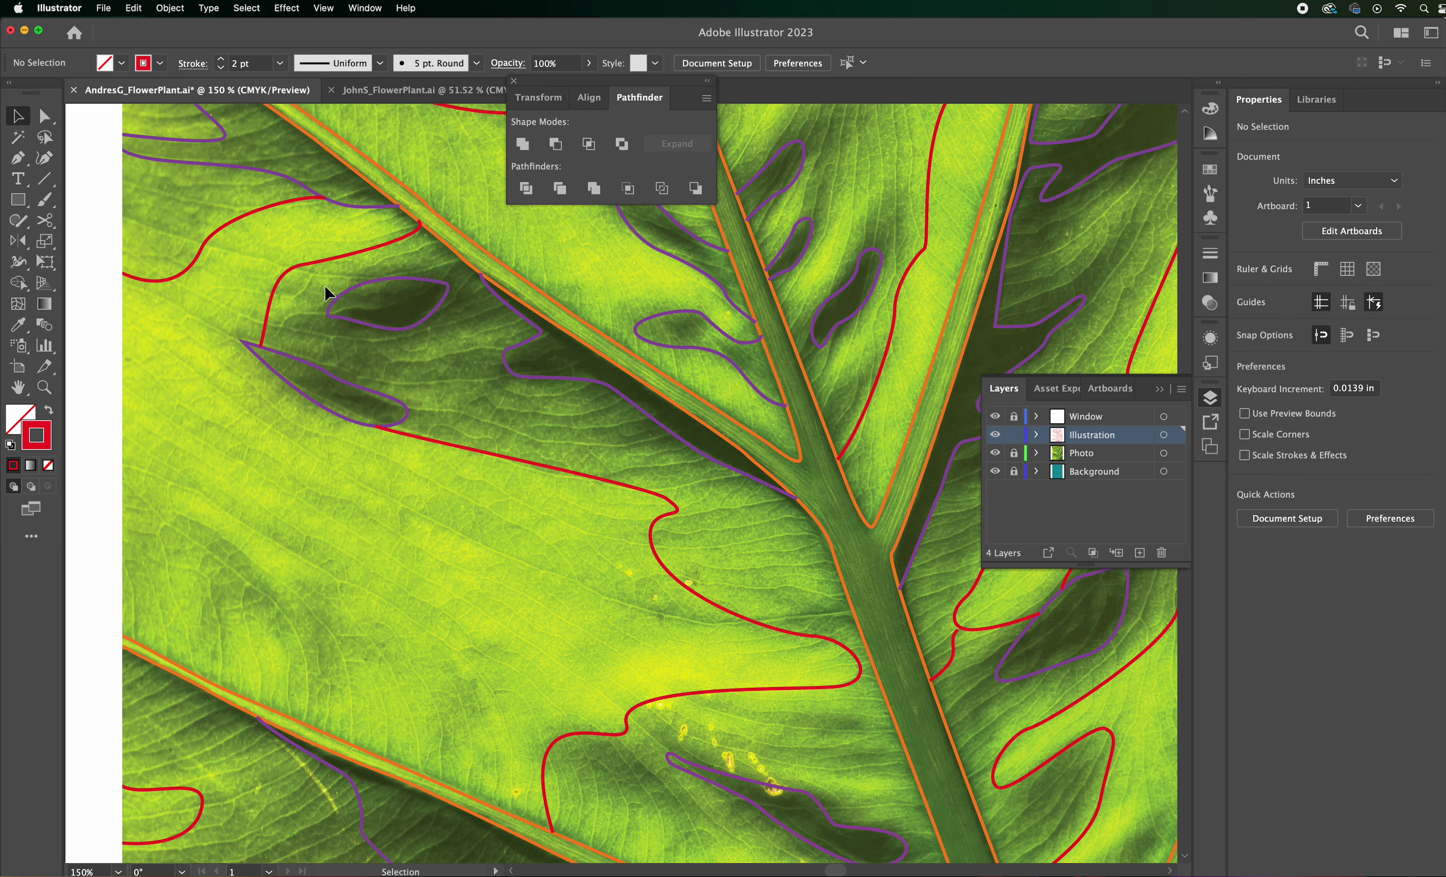
{"action": "left_click_drag", "start_coordinate": [430, 517], "coordinate": [429, 271]}
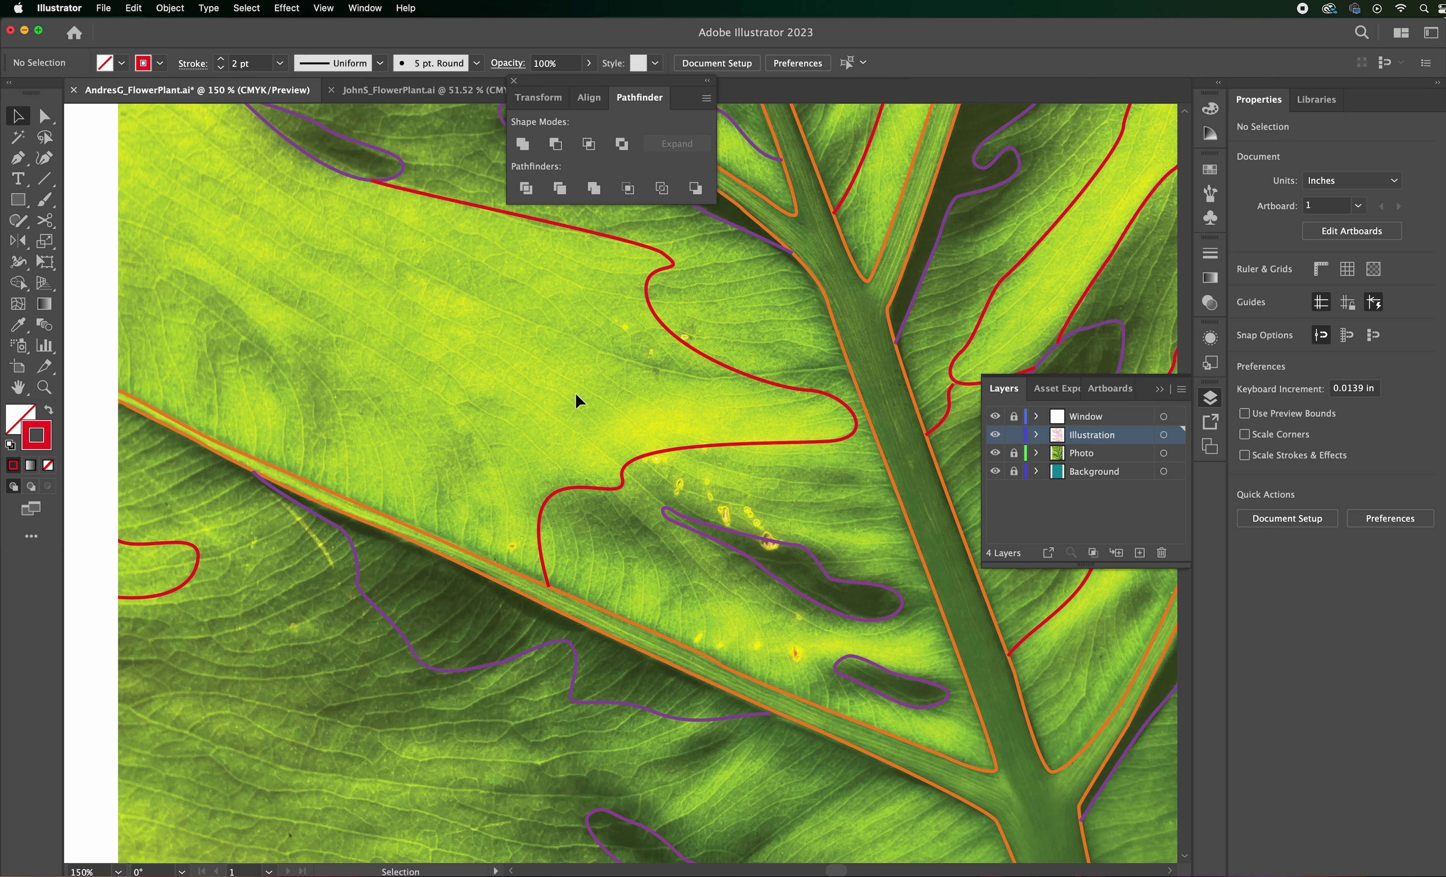
{"action": "scroll", "coordinate": [558, 455], "scroll_direction": "down", "scroll_amount": 5}
{"action": "scroll", "coordinate": [559, 456], "scroll_direction": "left", "scroll_amount": 2}
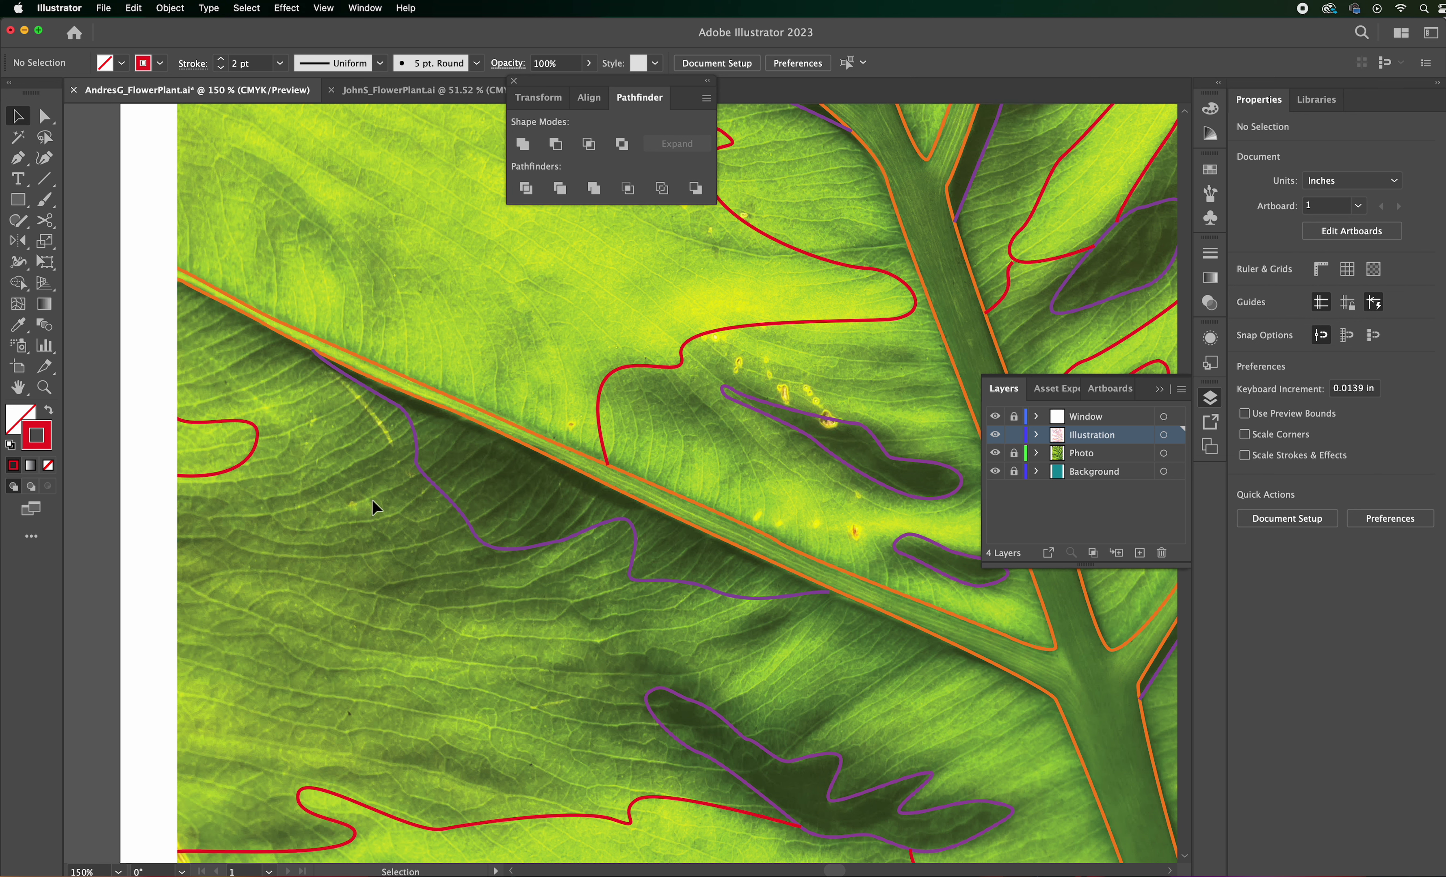
{"action": "scroll", "coordinate": [437, 556], "scroll_direction": "down", "scroll_amount": 10}
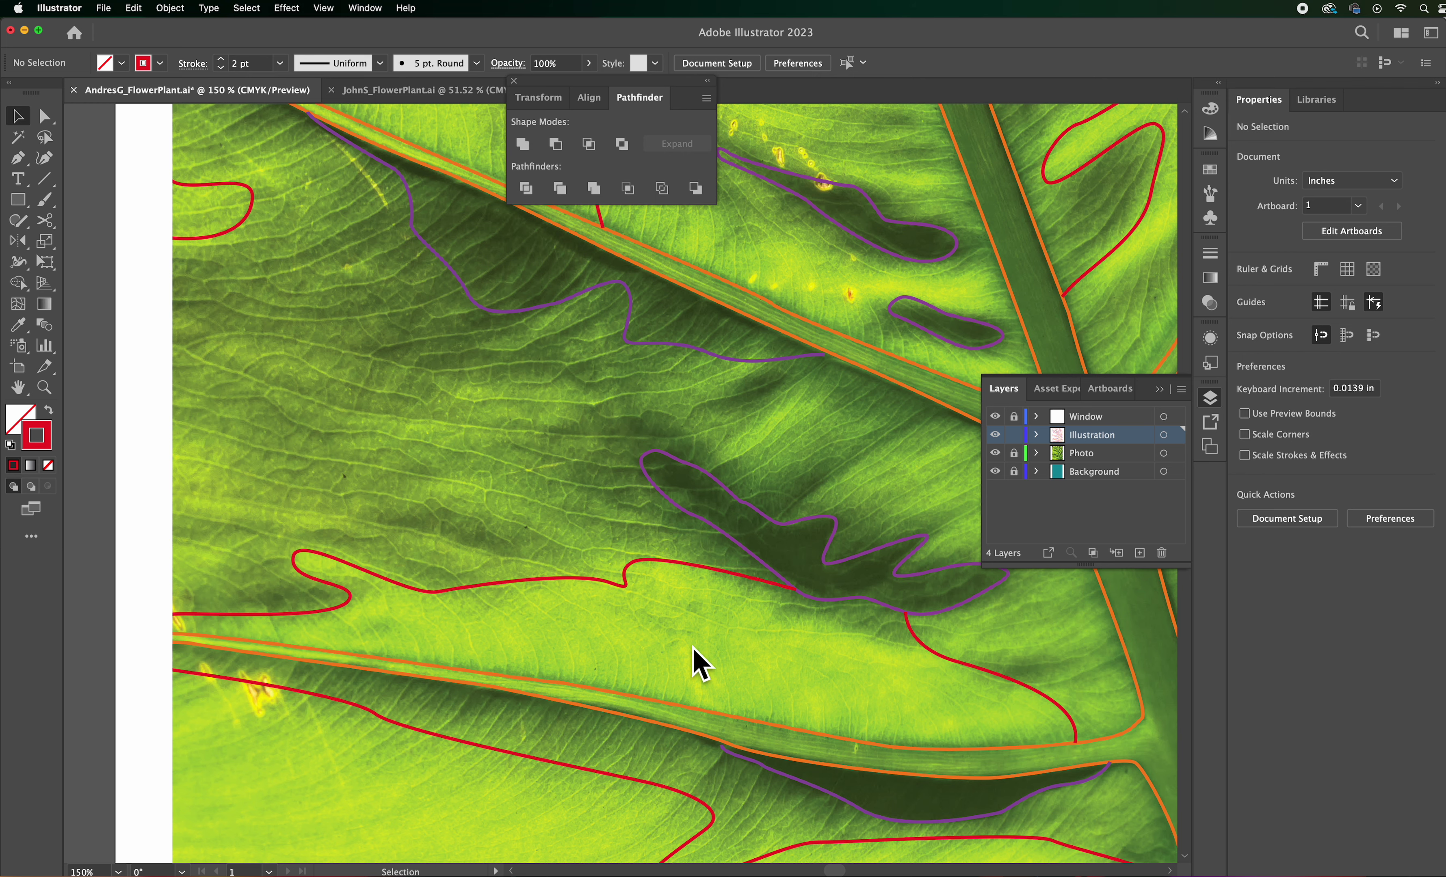
{"action": "key", "text": "space"}
{"action": "scroll", "coordinate": [617, 616], "scroll_direction": "down", "scroll_amount": 10}
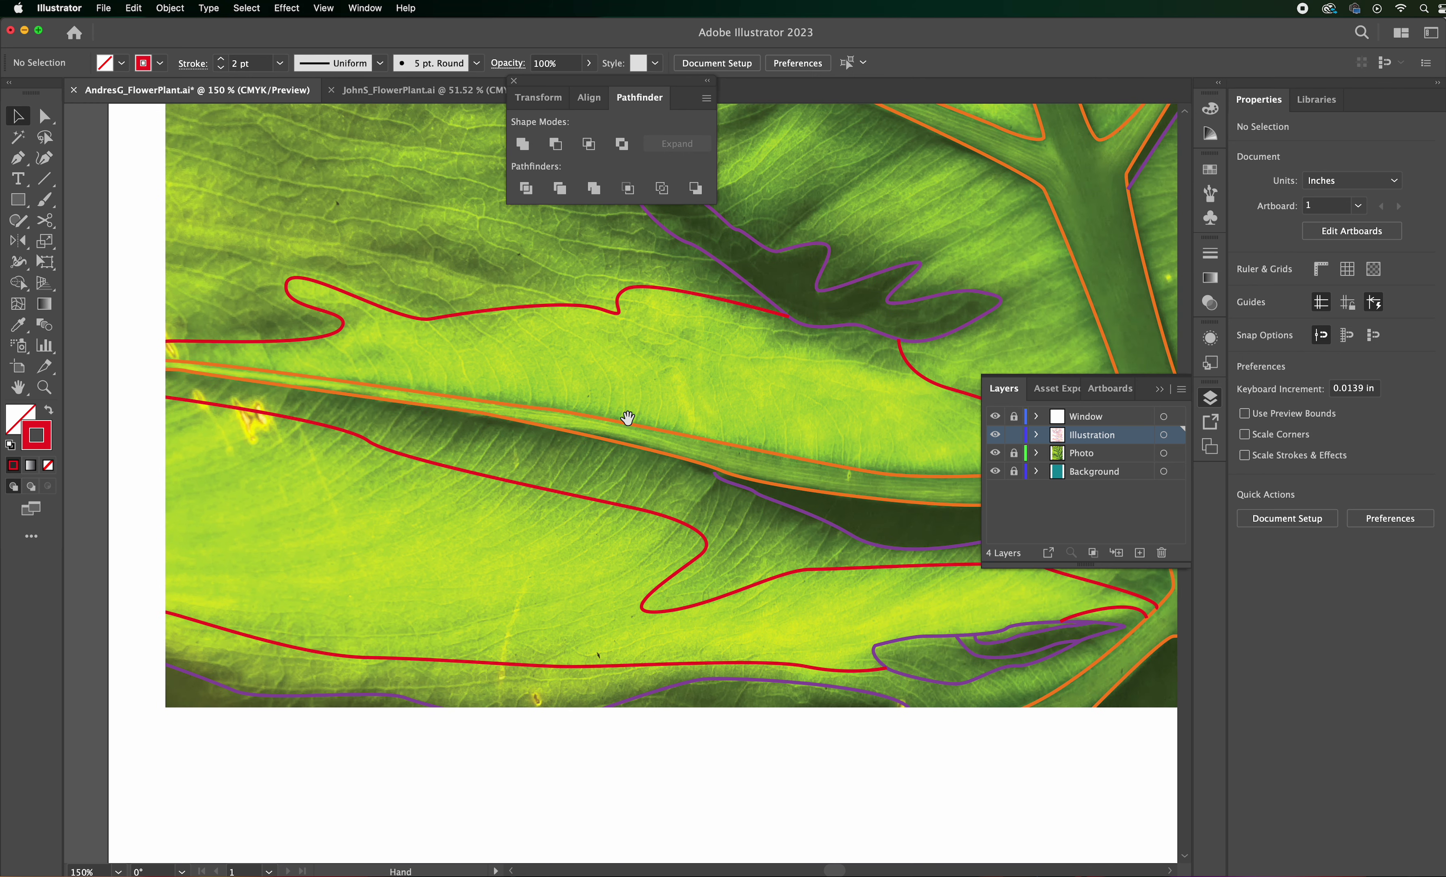
{"action": "scroll", "coordinate": [626, 419], "scroll_direction": "left", "scroll_amount": 5}
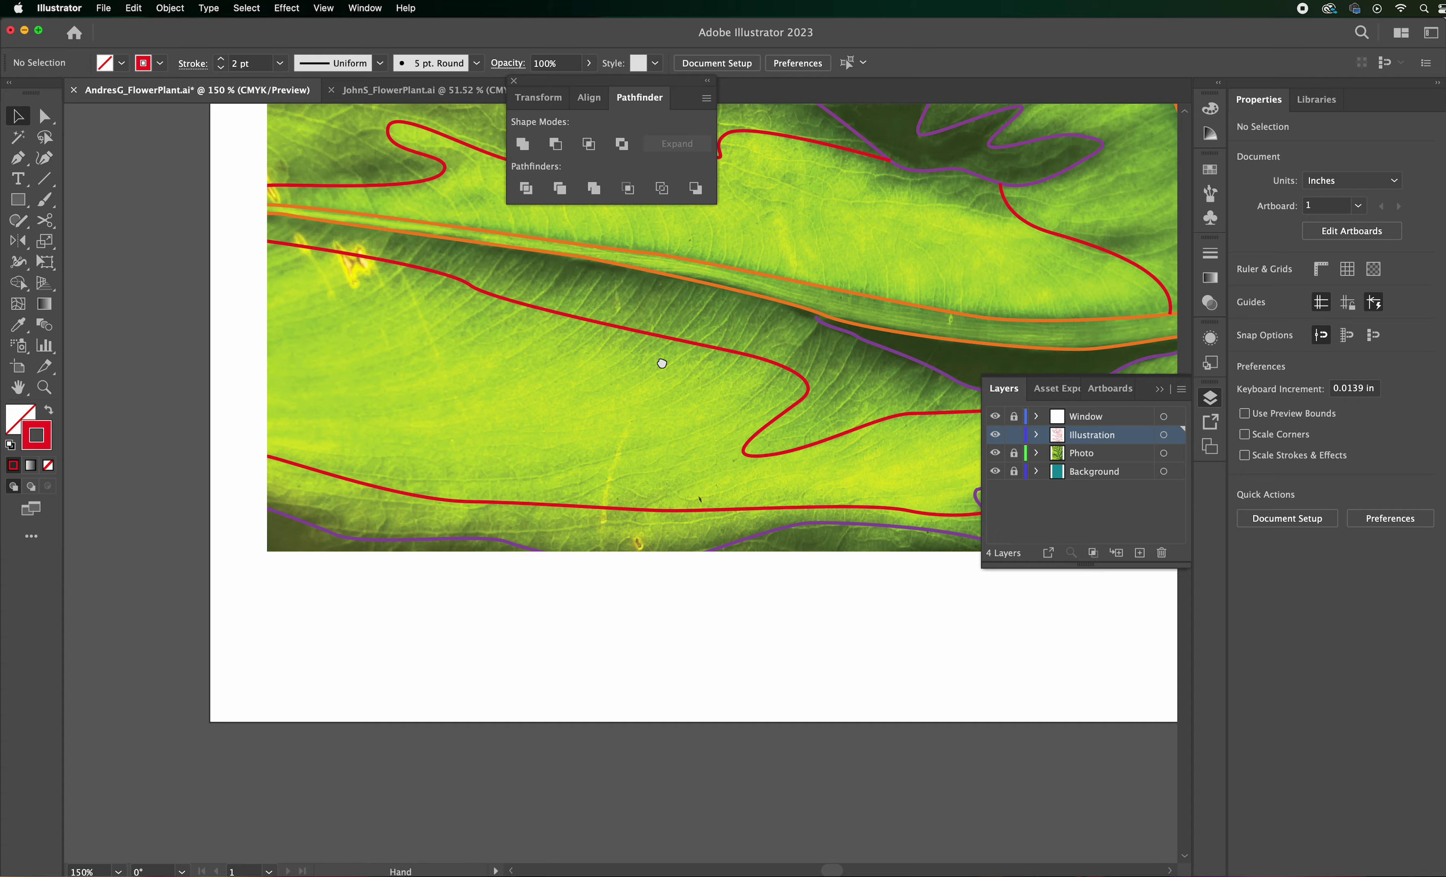
Delete the three red highlight outlines below the lowest long orange vein on the Illustration layer.
{"action": "left_click_drag", "start_coordinate": [662, 363], "coordinate": [503, 399]}
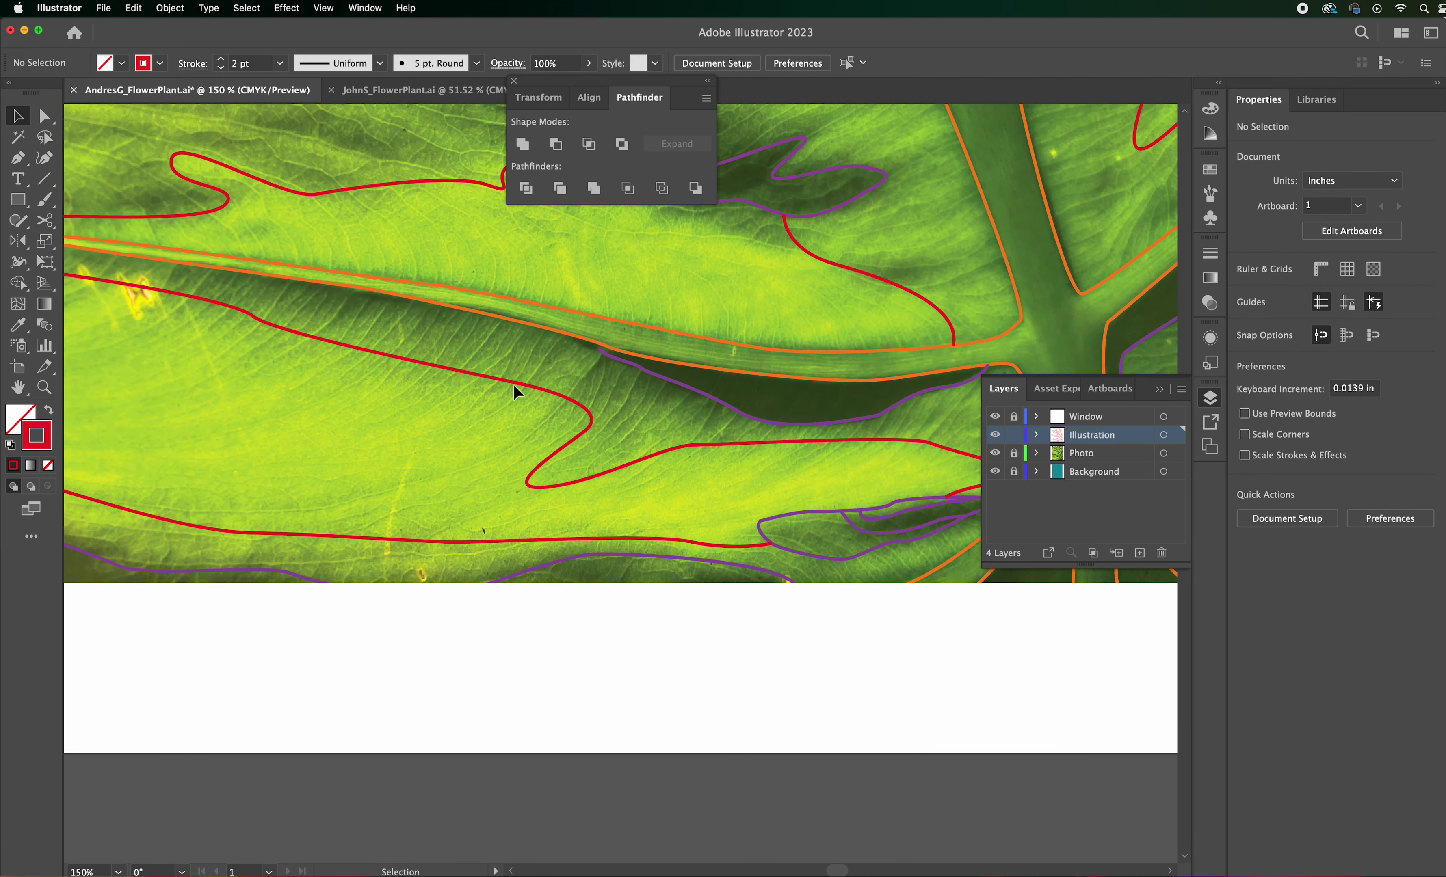
{"action": "left_click", "coordinate": [514, 383]}
{"action": "key", "text": "Delete"}
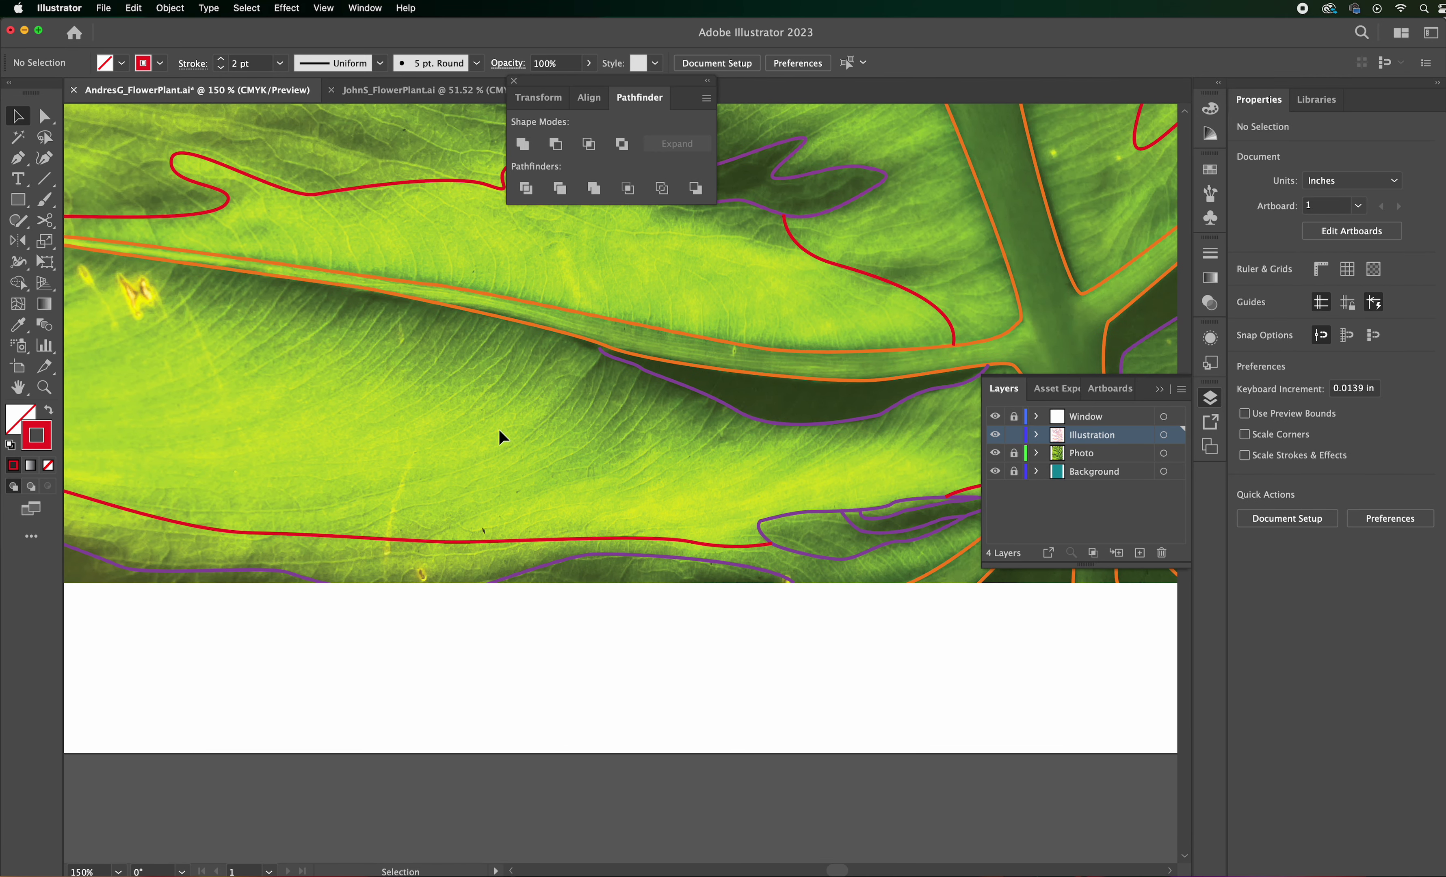
{"action": "left_click", "coordinate": [477, 542]}
{"action": "key", "text": "Delete"}
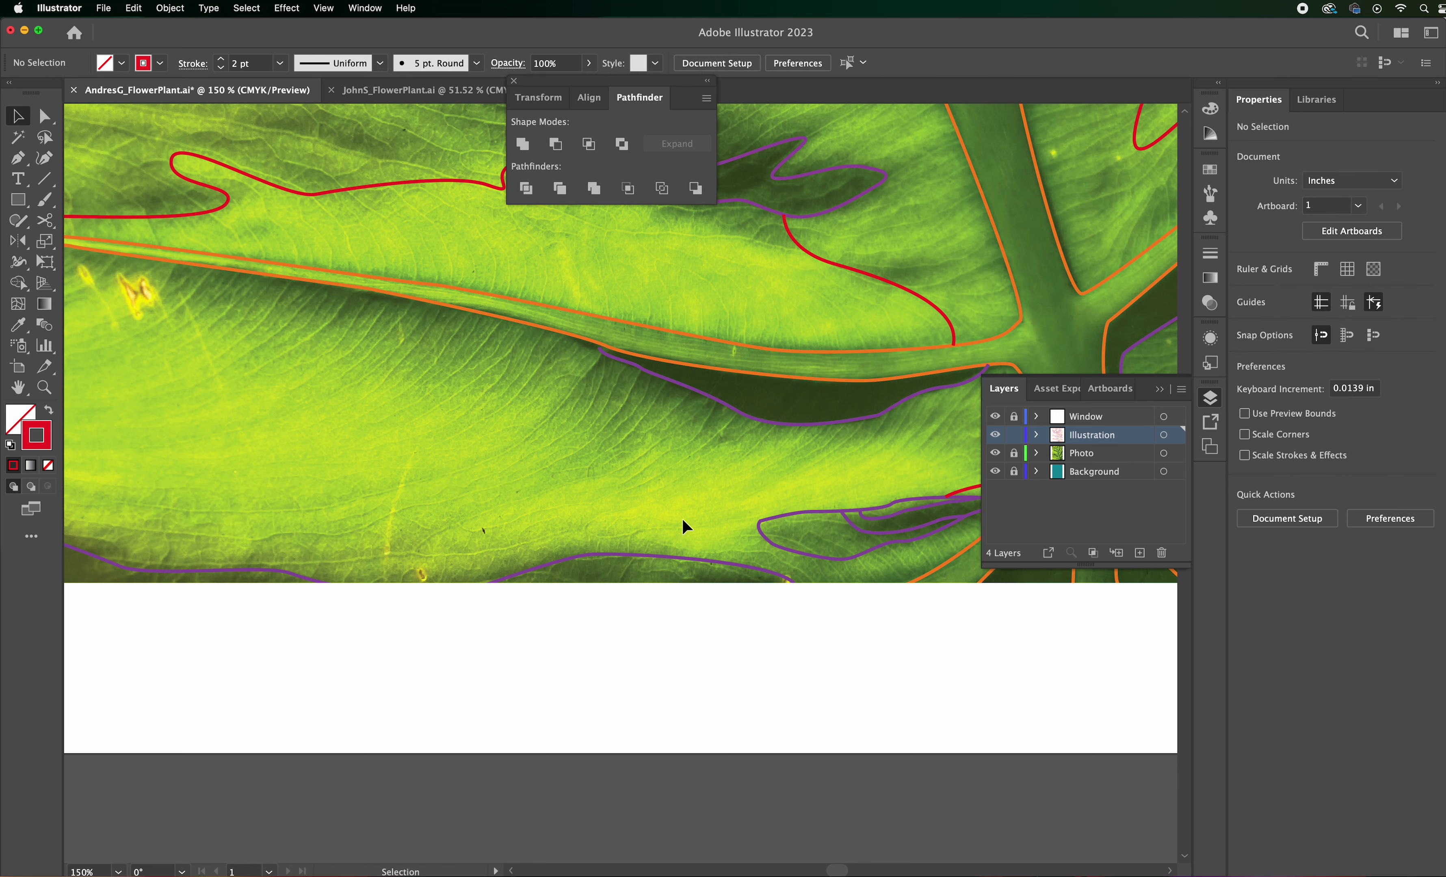
{"action": "scroll", "coordinate": [797, 525], "scroll_direction": "right", "scroll_amount": 5}
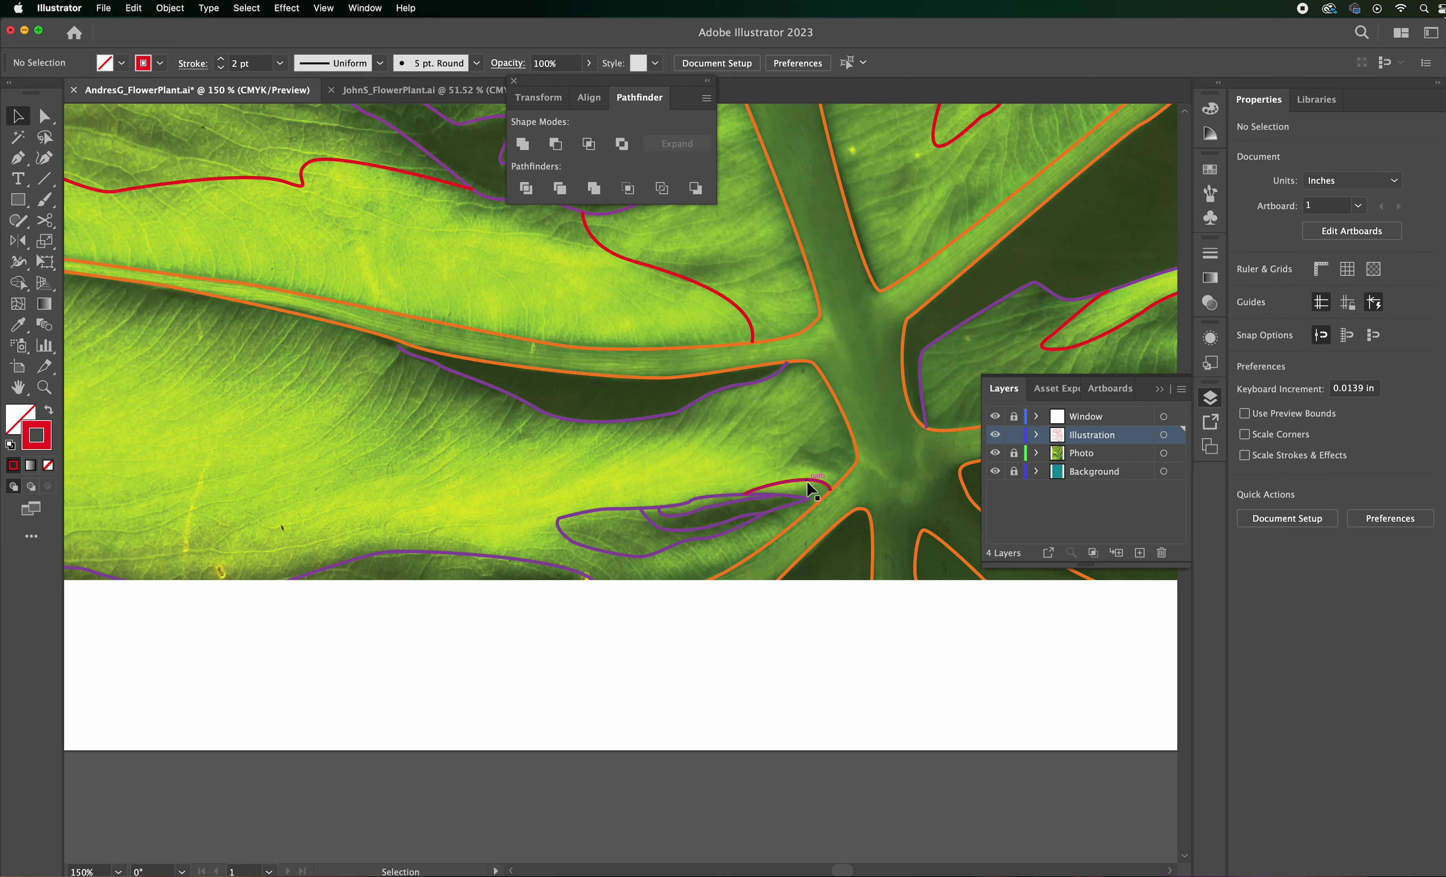
{"action": "left_click", "coordinate": [807, 484]}
{"action": "key", "text": "Delete"}
{"action": "scroll", "coordinate": [648, 458], "scroll_direction": "left", "scroll_amount": 5}
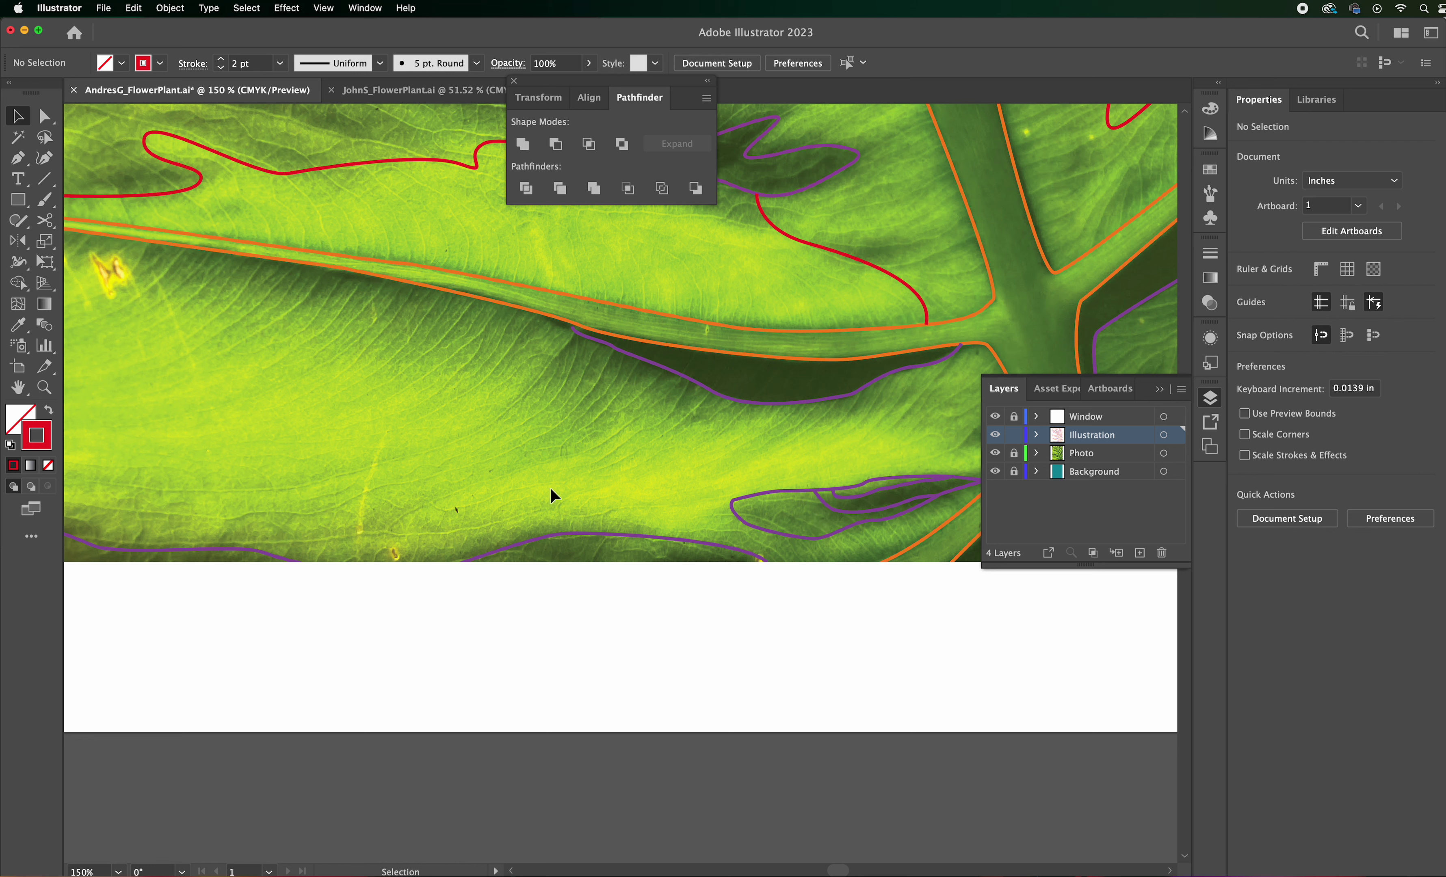
Activate the Pen tool and reset the Essentials Classic workspace.
{"action": "key", "text": "p"}
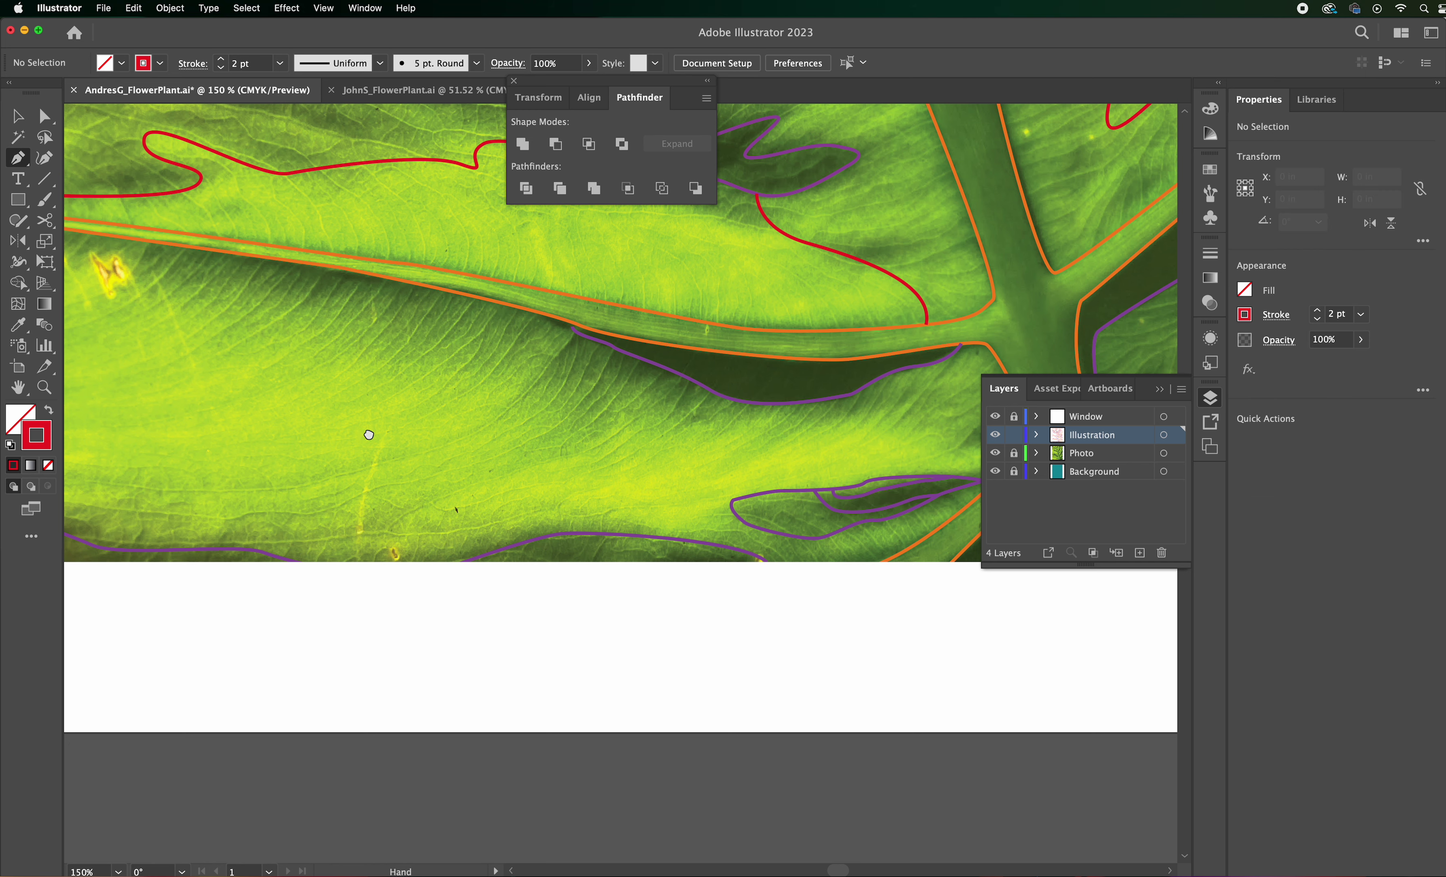
{"action": "left_click_drag", "start_coordinate": [368, 432], "coordinate": [610, 441]}
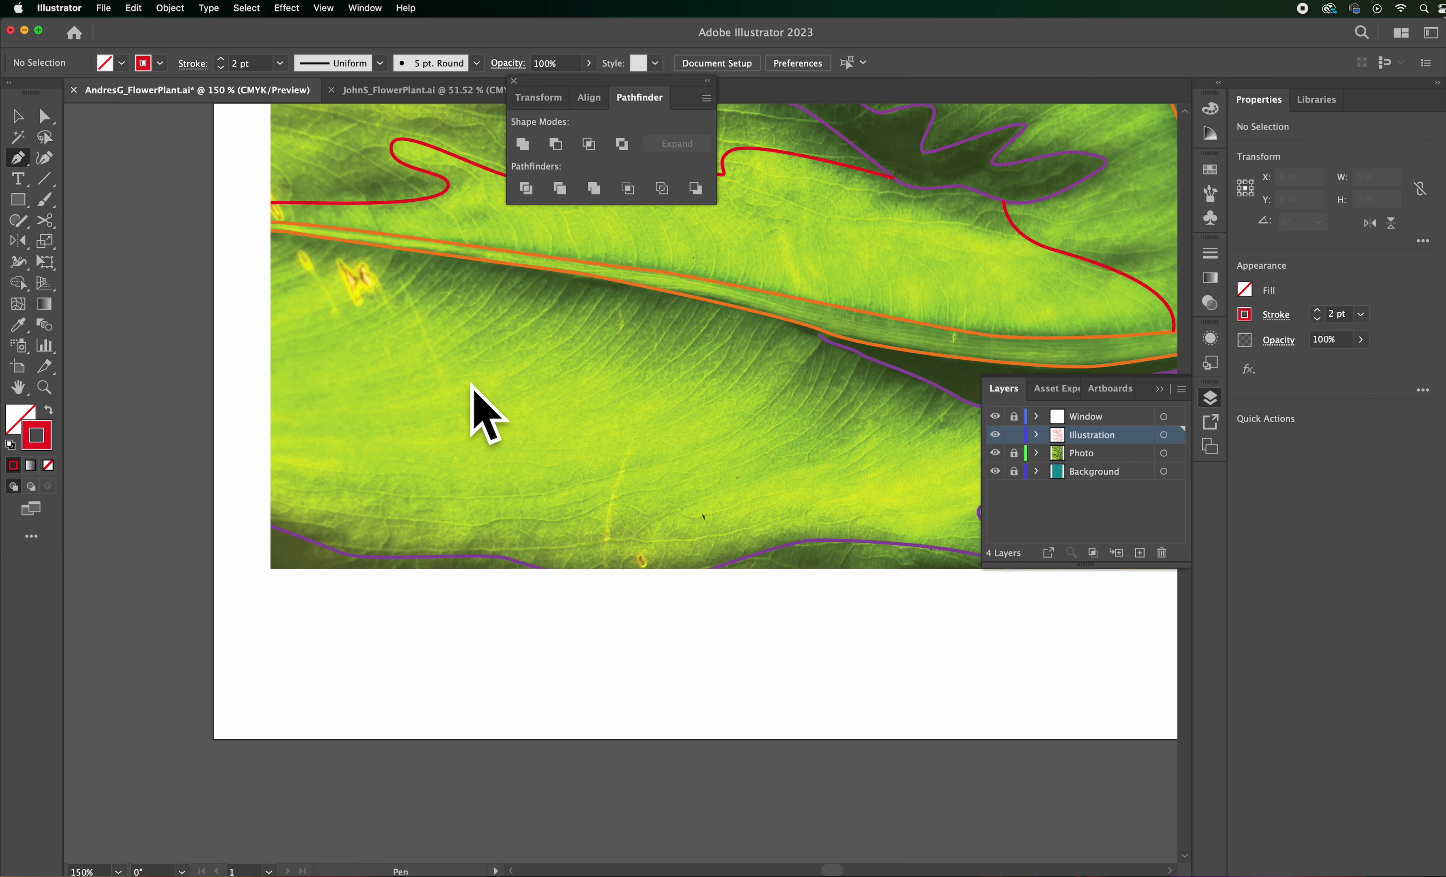
{"action": "key", "text": "space"}
{"action": "left_click_drag", "start_coordinate": [537, 405], "coordinate": [381, 409]}
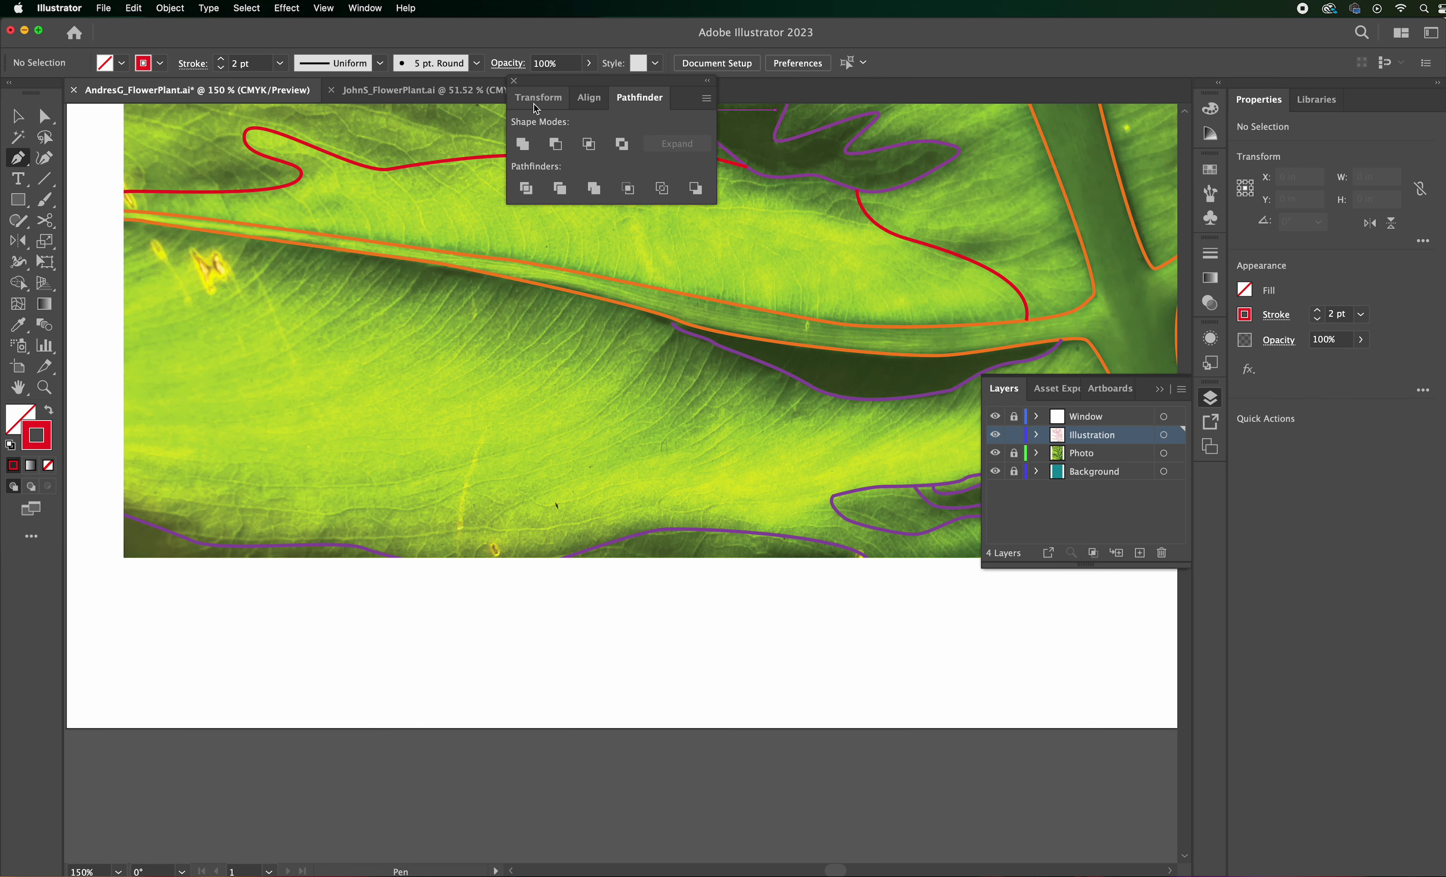
{"action": "left_click", "coordinate": [364, 8]}
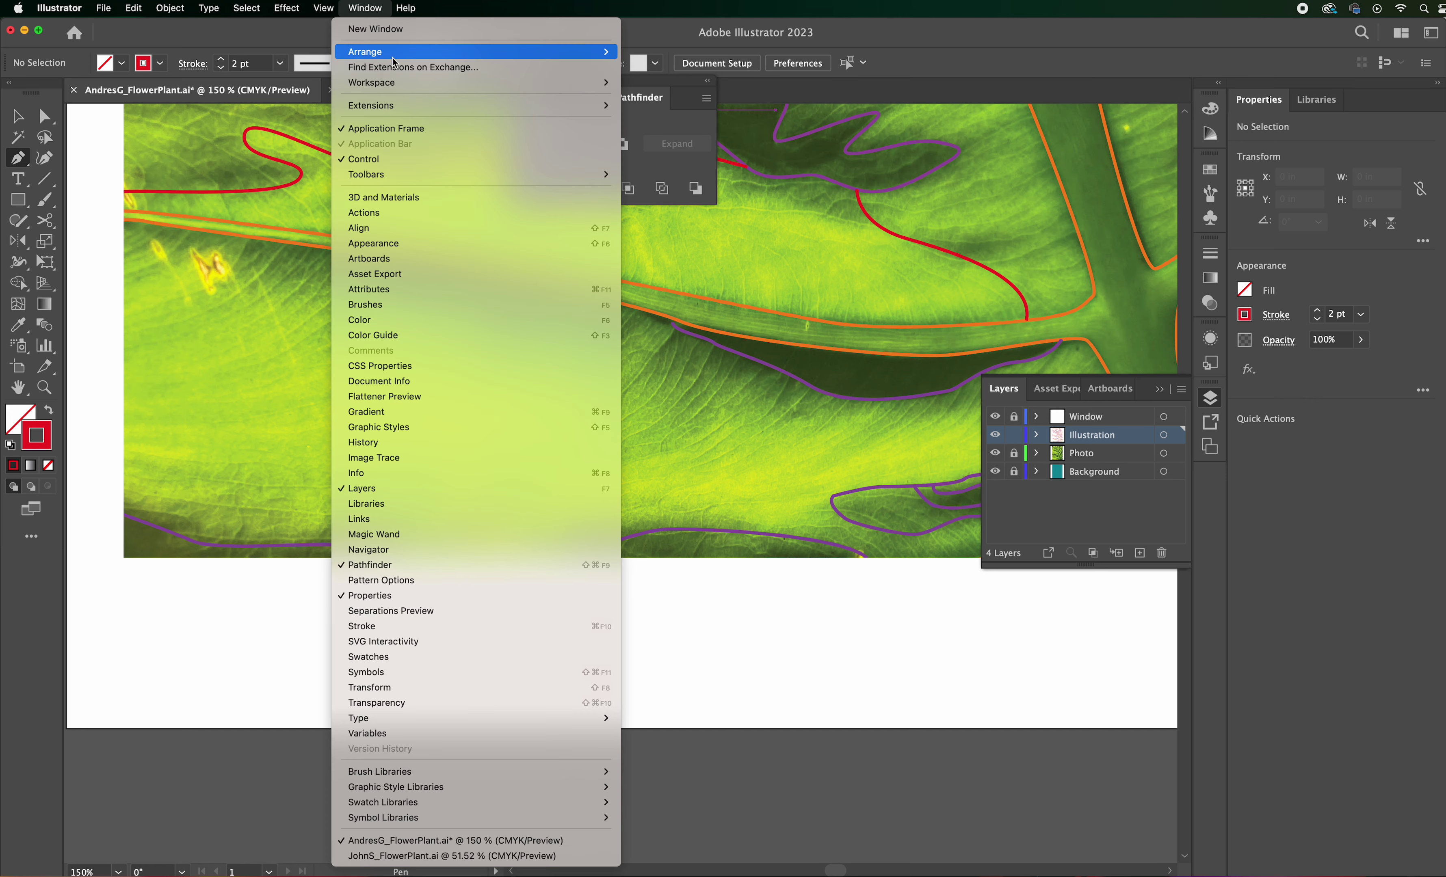
{"action": "mouse_move", "coordinate": [399, 85]}
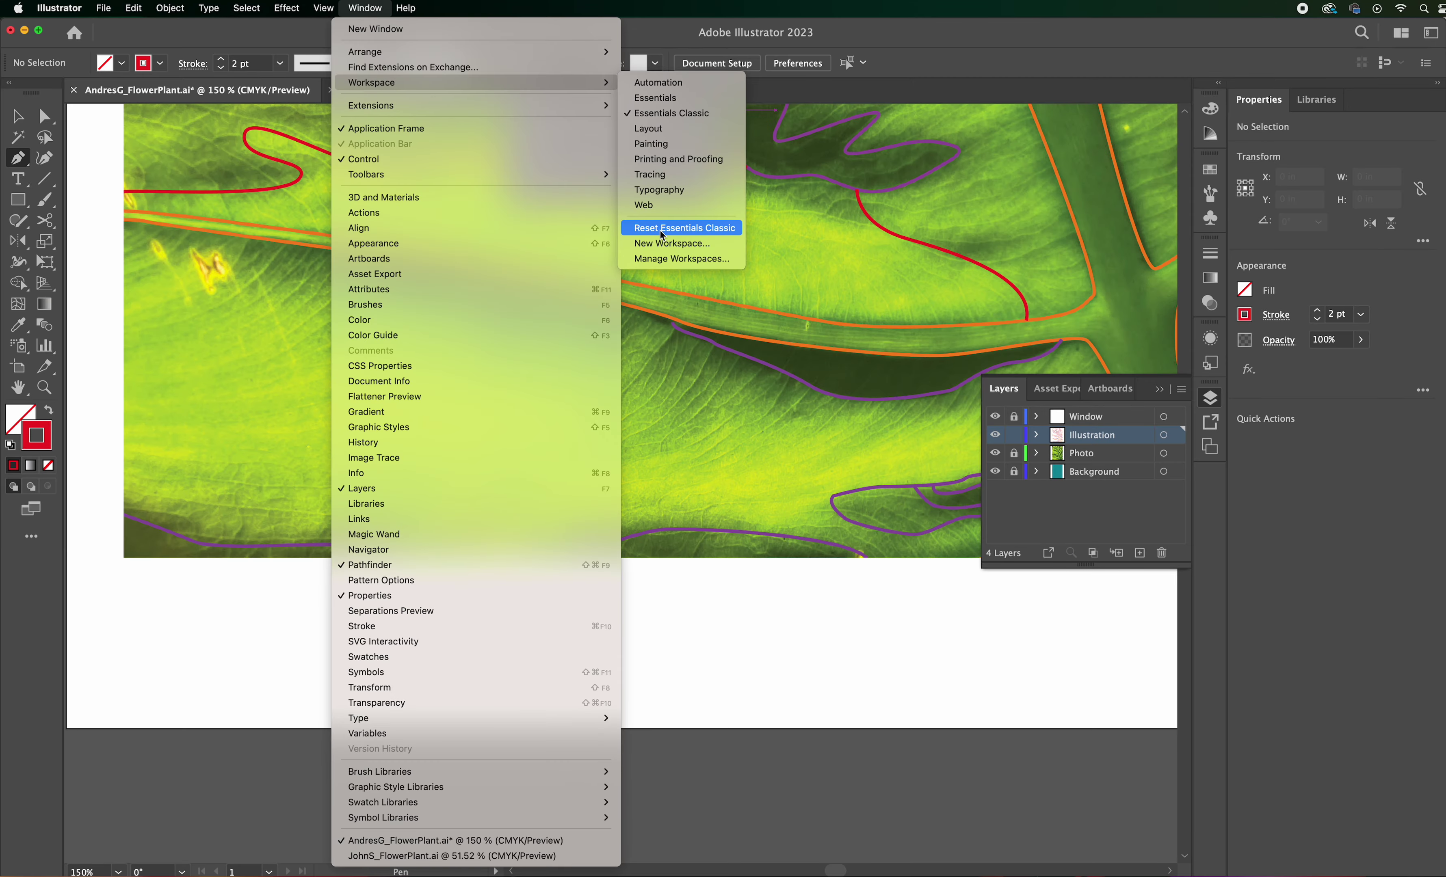
{"action": "left_click", "coordinate": [662, 228]}
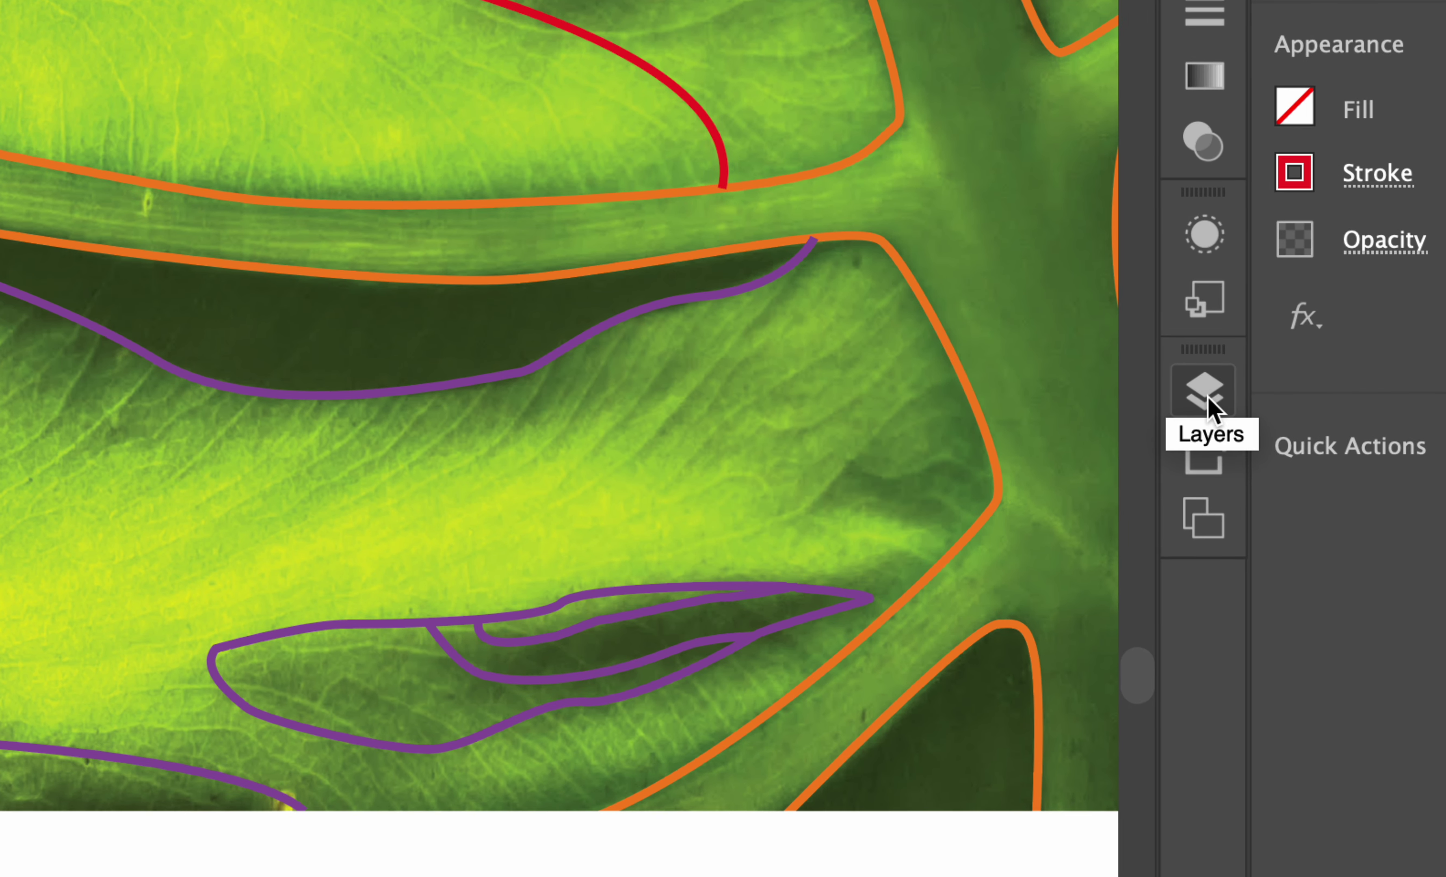
Display the Layers panel again and toggle the toolbar's column layout, leaving it in two columns.
{"action": "left_click", "coordinate": [1206, 407]}
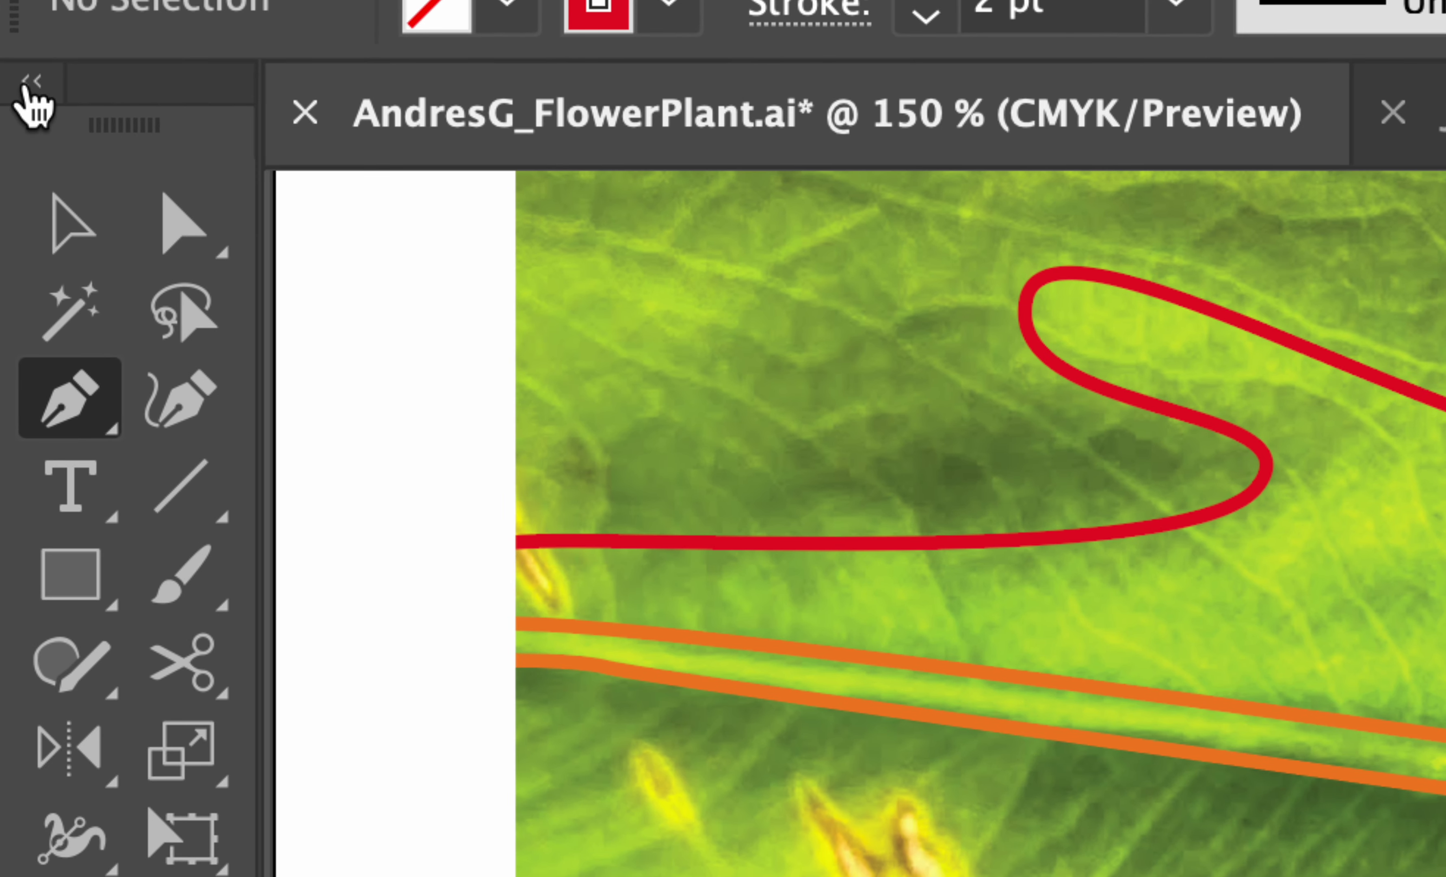
{"action": "left_click", "coordinate": [26, 83]}
{"action": "left_click", "coordinate": [26, 83]}
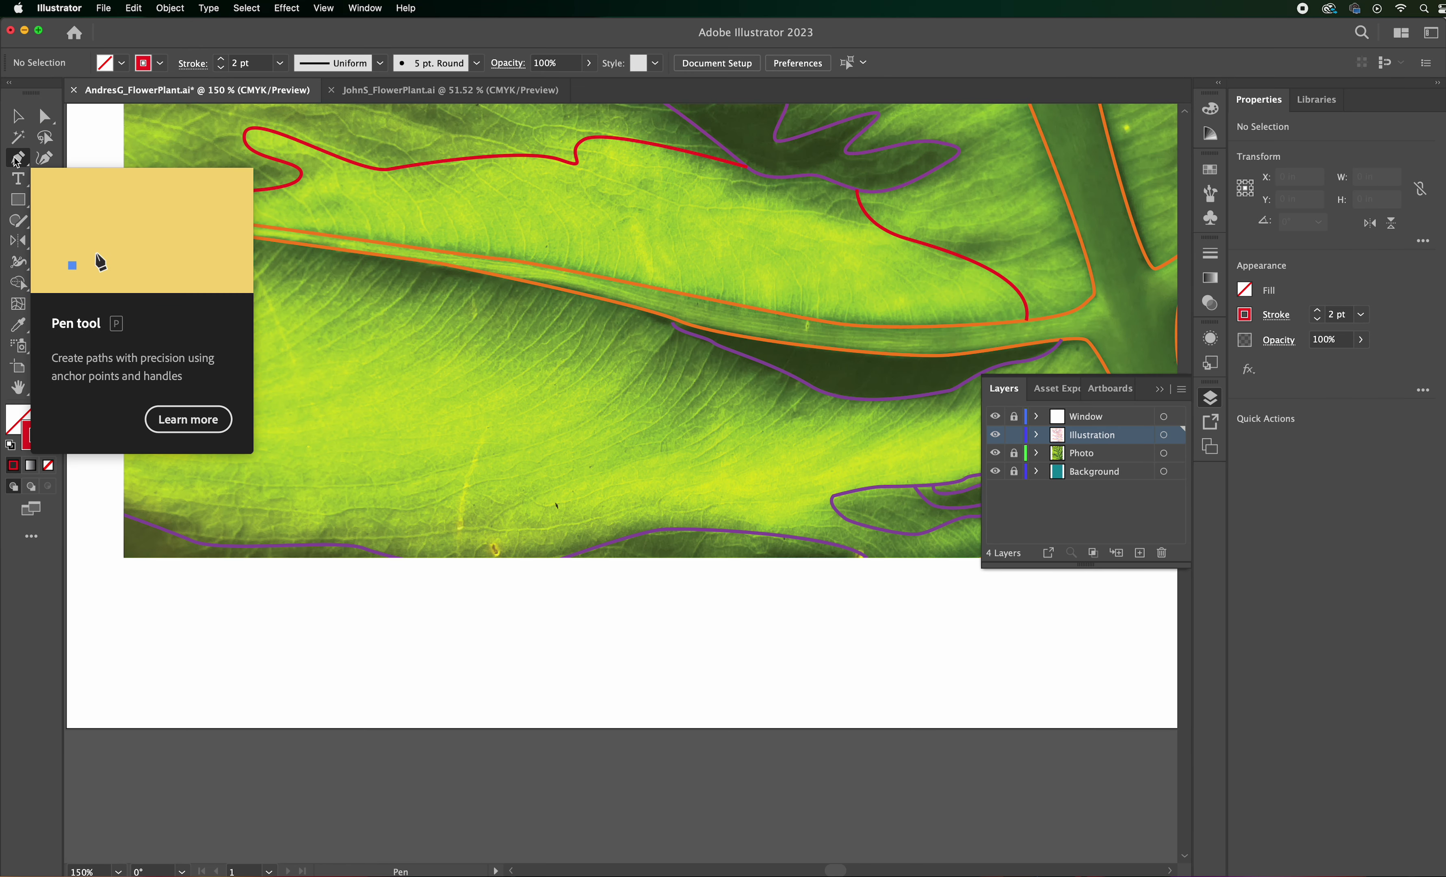
With the Pen tool, trace a red 2 pt highlight path from the photo's left edge along the lower leaf to the small purple shadow shape.
{"action": "left_click", "coordinate": [17, 159]}
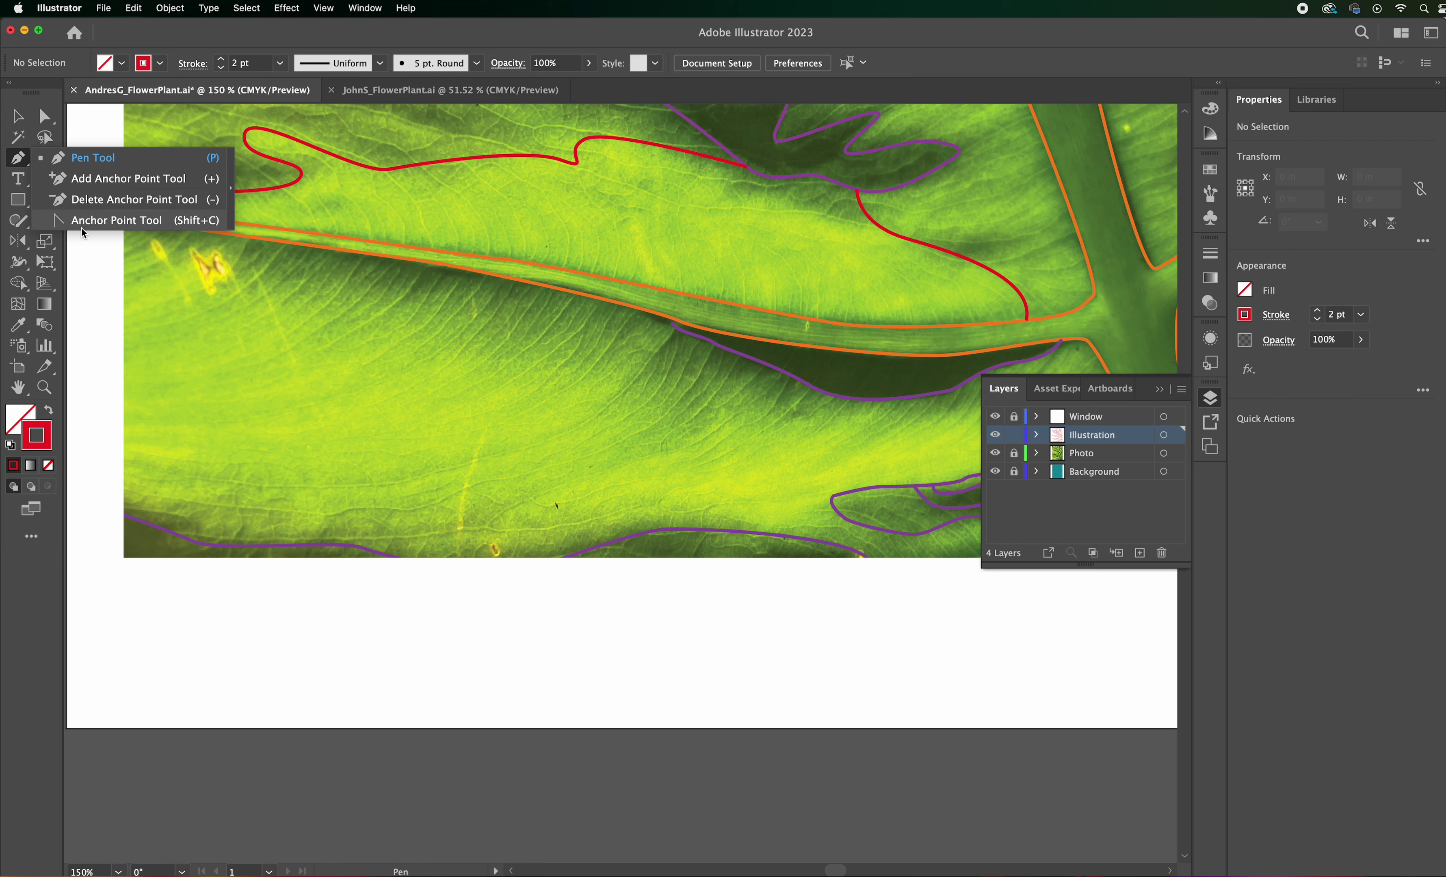
{"action": "left_click", "coordinate": [83, 157]}
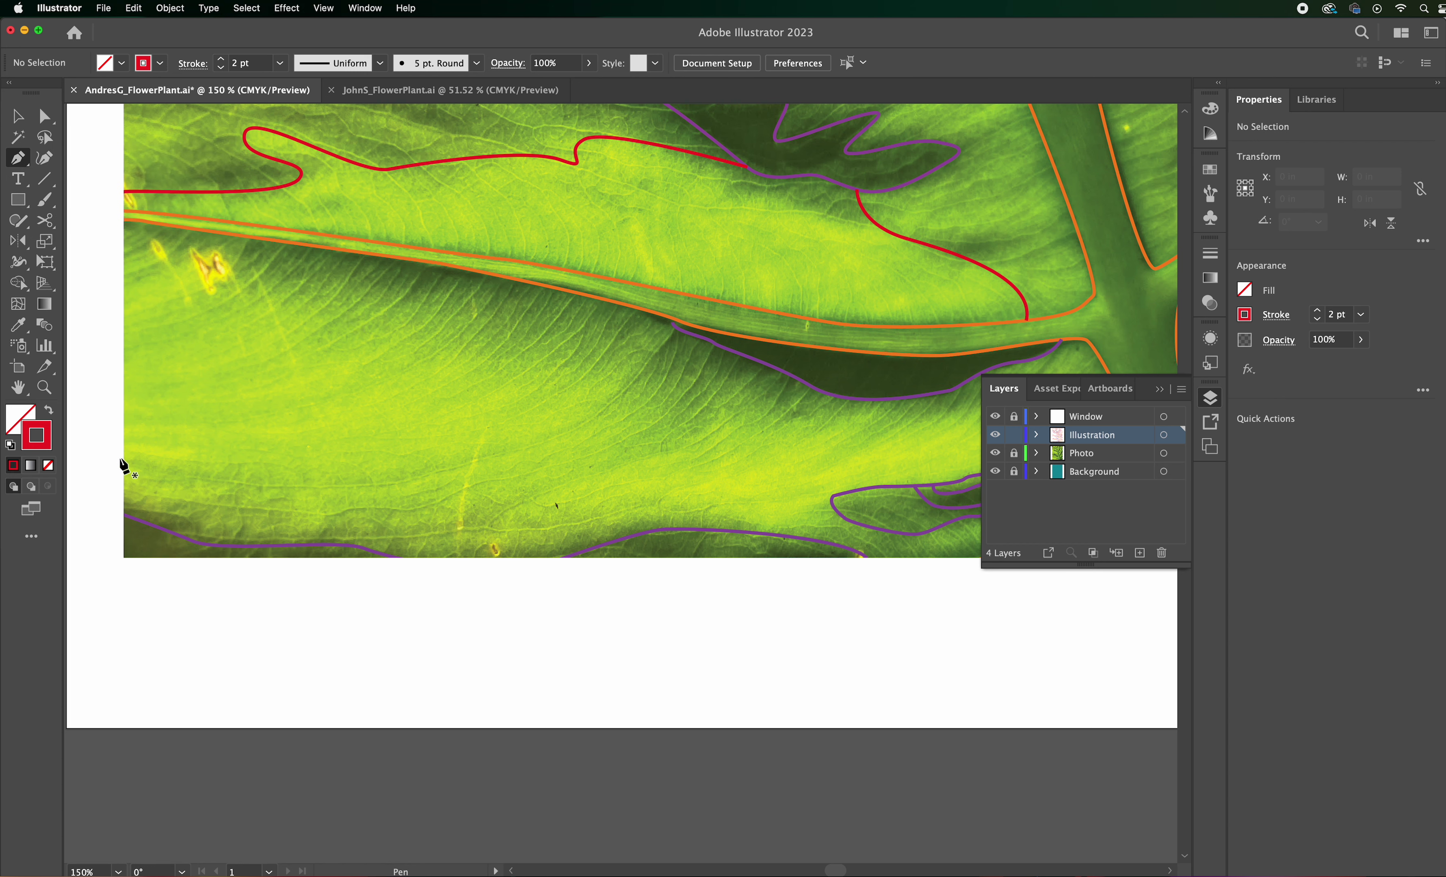
{"action": "left_click_drag", "start_coordinate": [119, 459], "coordinate": [135, 455]}
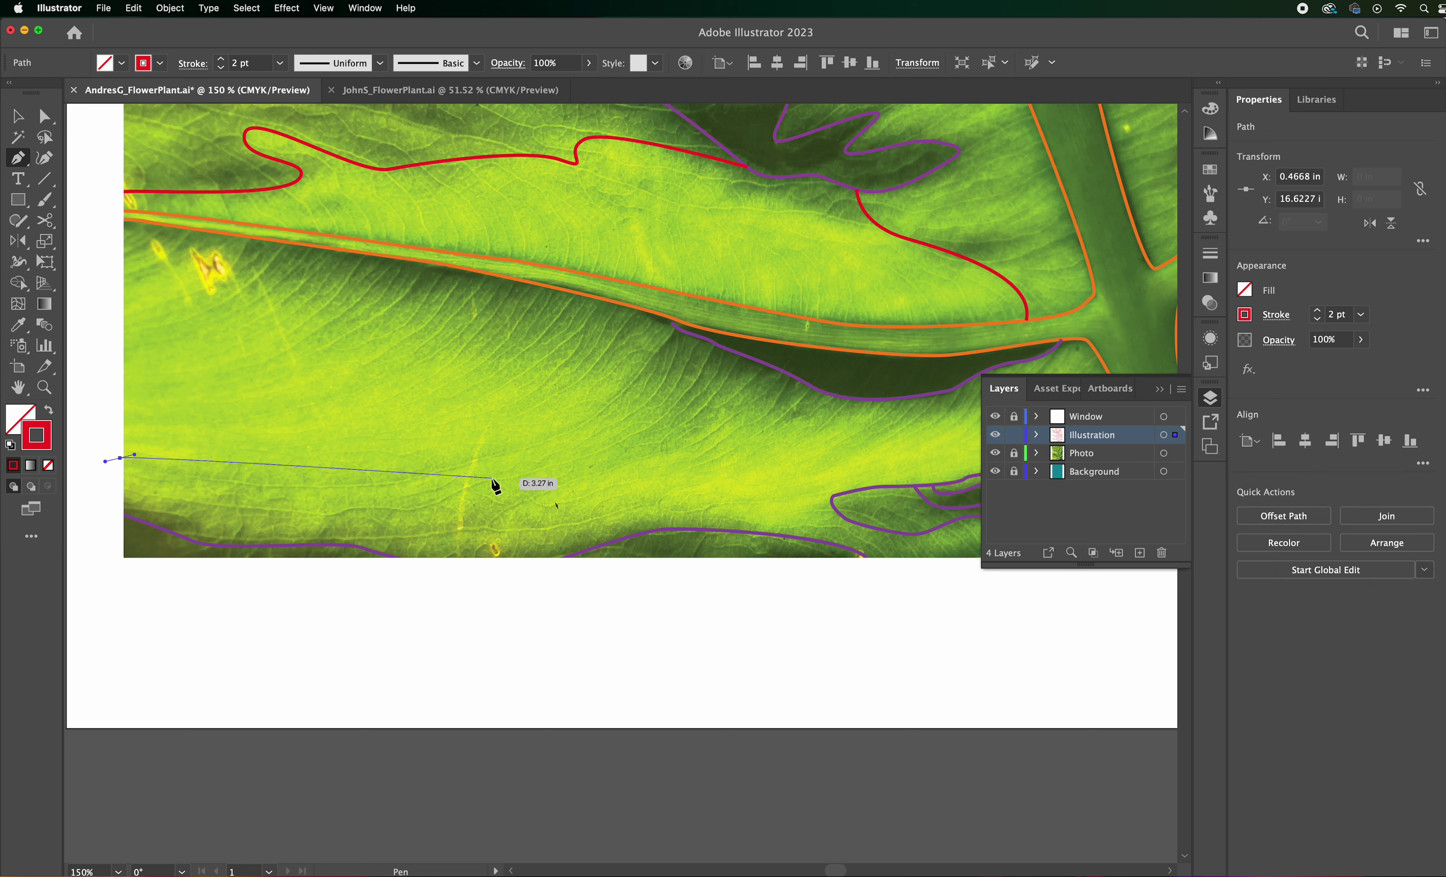
{"action": "left_click_drag", "start_coordinate": [491, 477], "coordinate": [524, 491]}
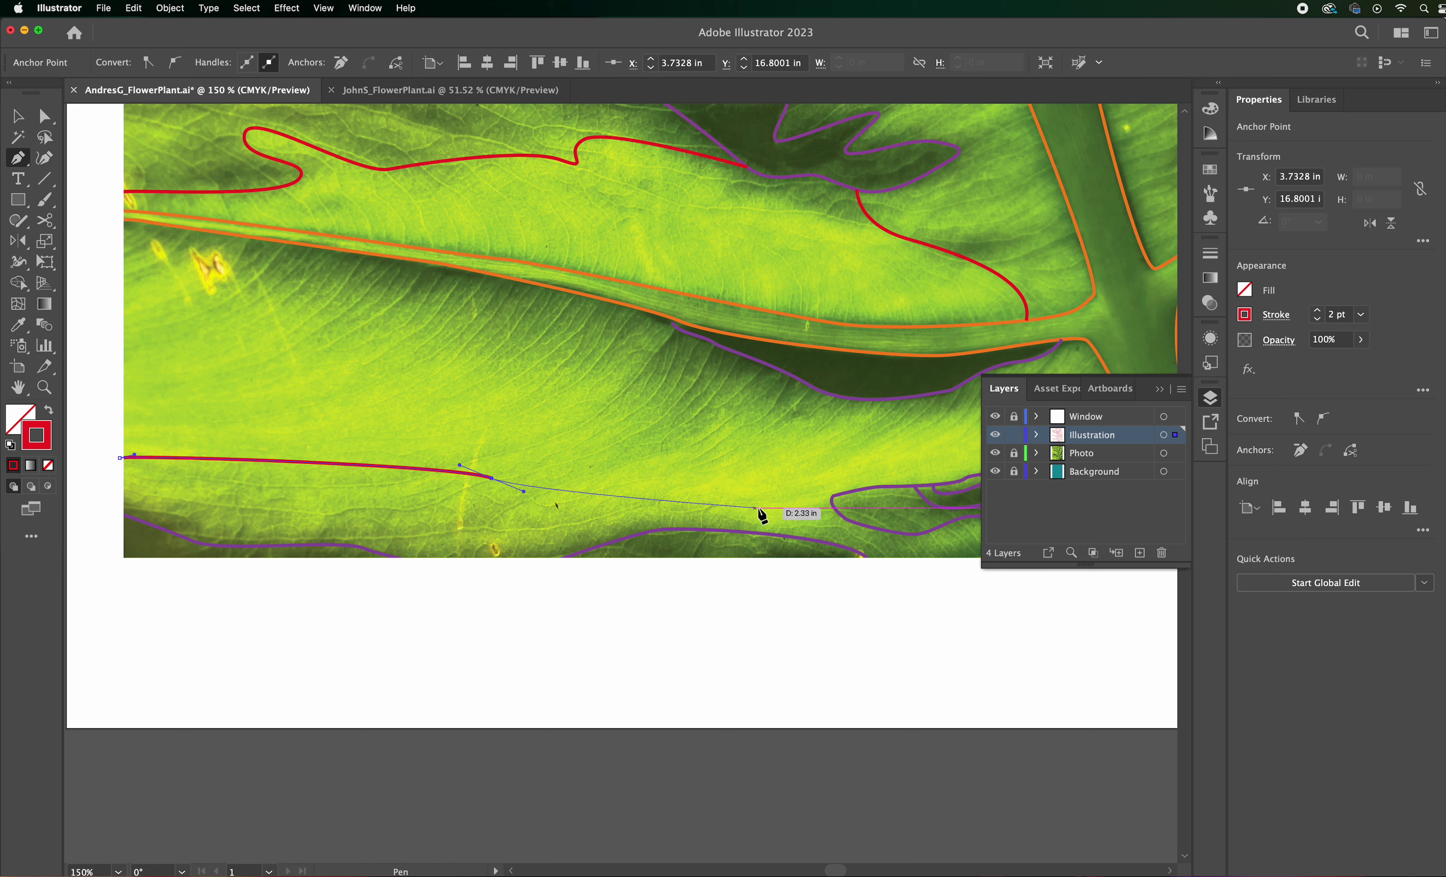
{"action": "left_click_drag", "start_coordinate": [660, 504], "coordinate": [679, 494]}
{"action": "left_click_drag", "start_coordinate": [760, 519], "coordinate": [862, 504]}
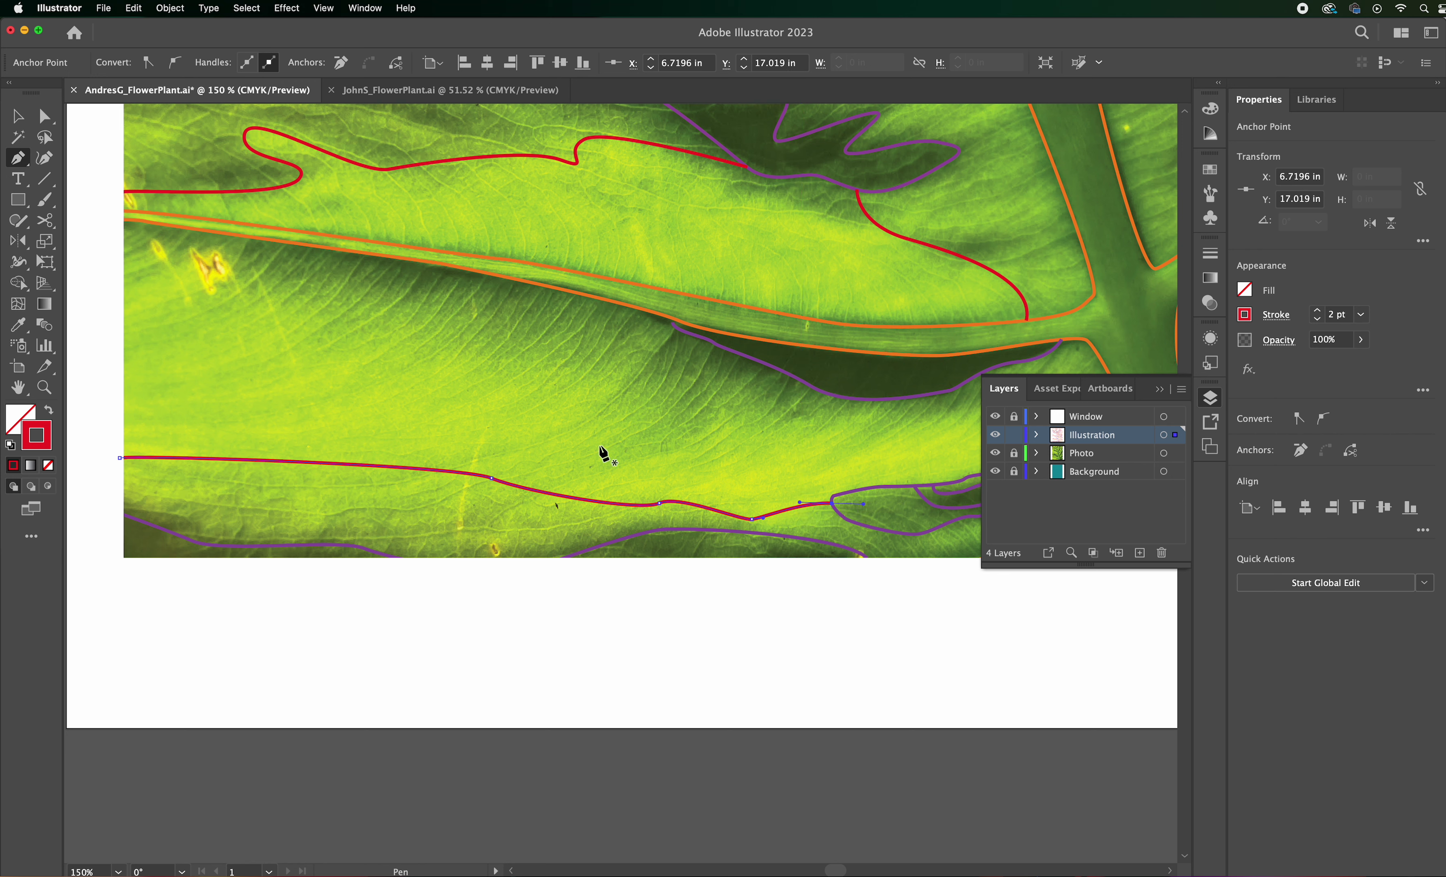
Start a second red highlight path at the purple shape's pointed tip, curving it around near the main stem and back above the shape.
{"action": "key", "text": "super+equal"}
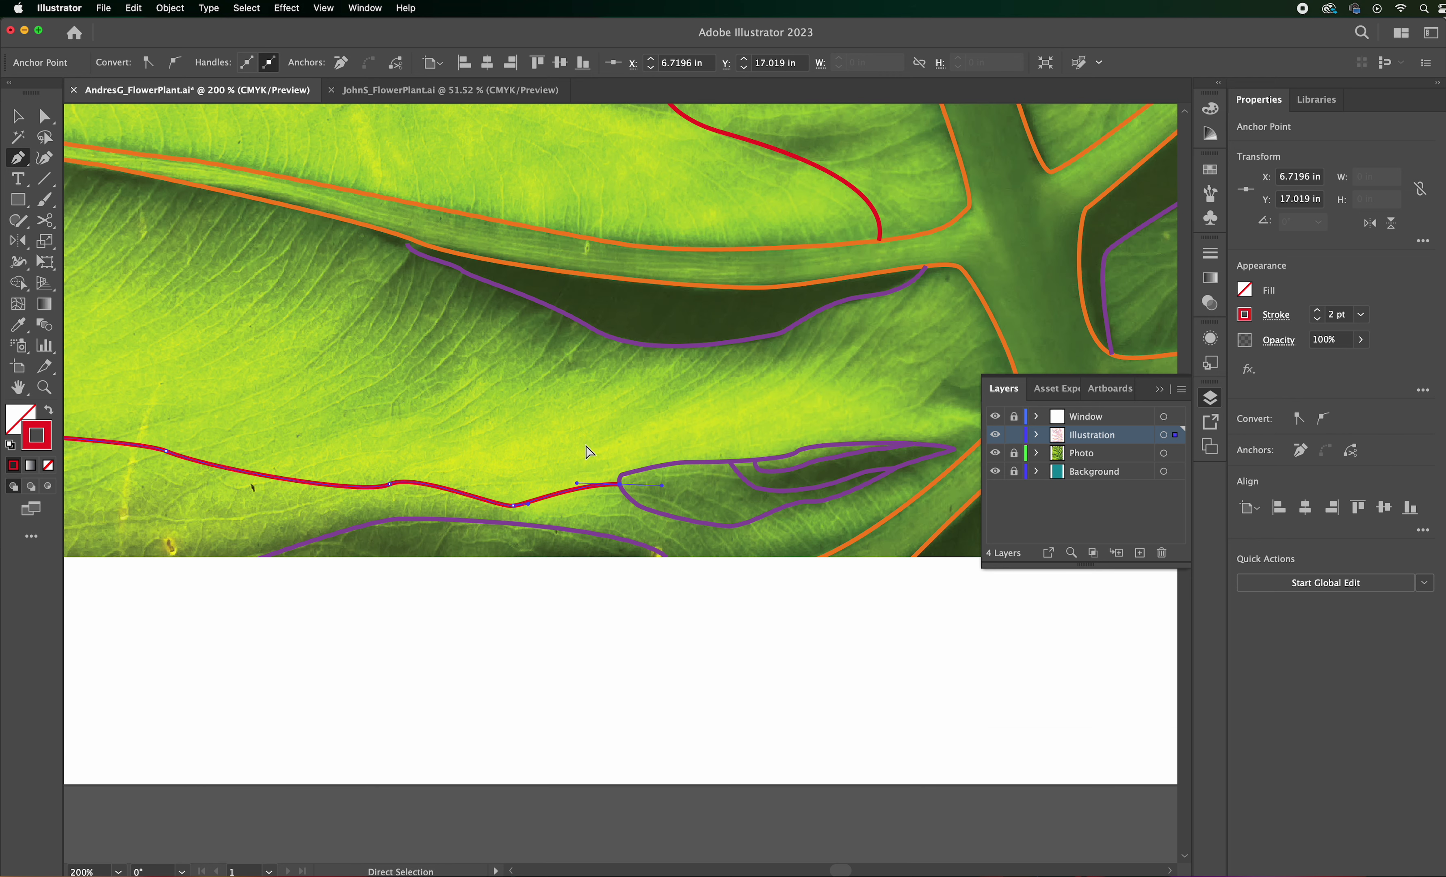
{"action": "left_click_drag", "start_coordinate": [619, 435], "coordinate": [450, 436]}
{"action": "scroll", "coordinate": [472, 432], "scroll_direction": "right", "scroll_amount": 3}
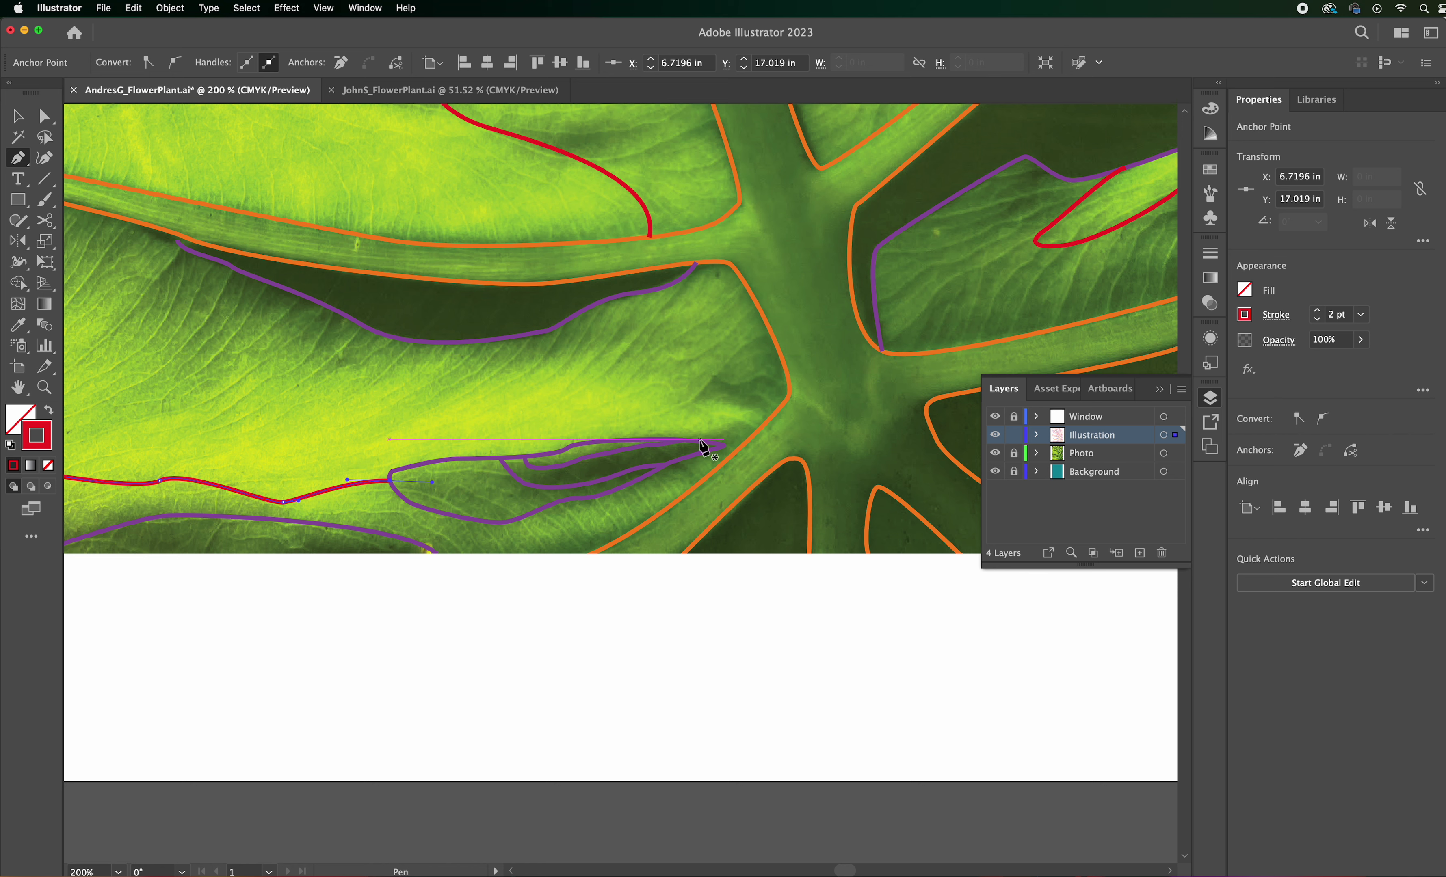
{"action": "left_click_drag", "start_coordinate": [736, 410], "coordinate": [701, 398]}
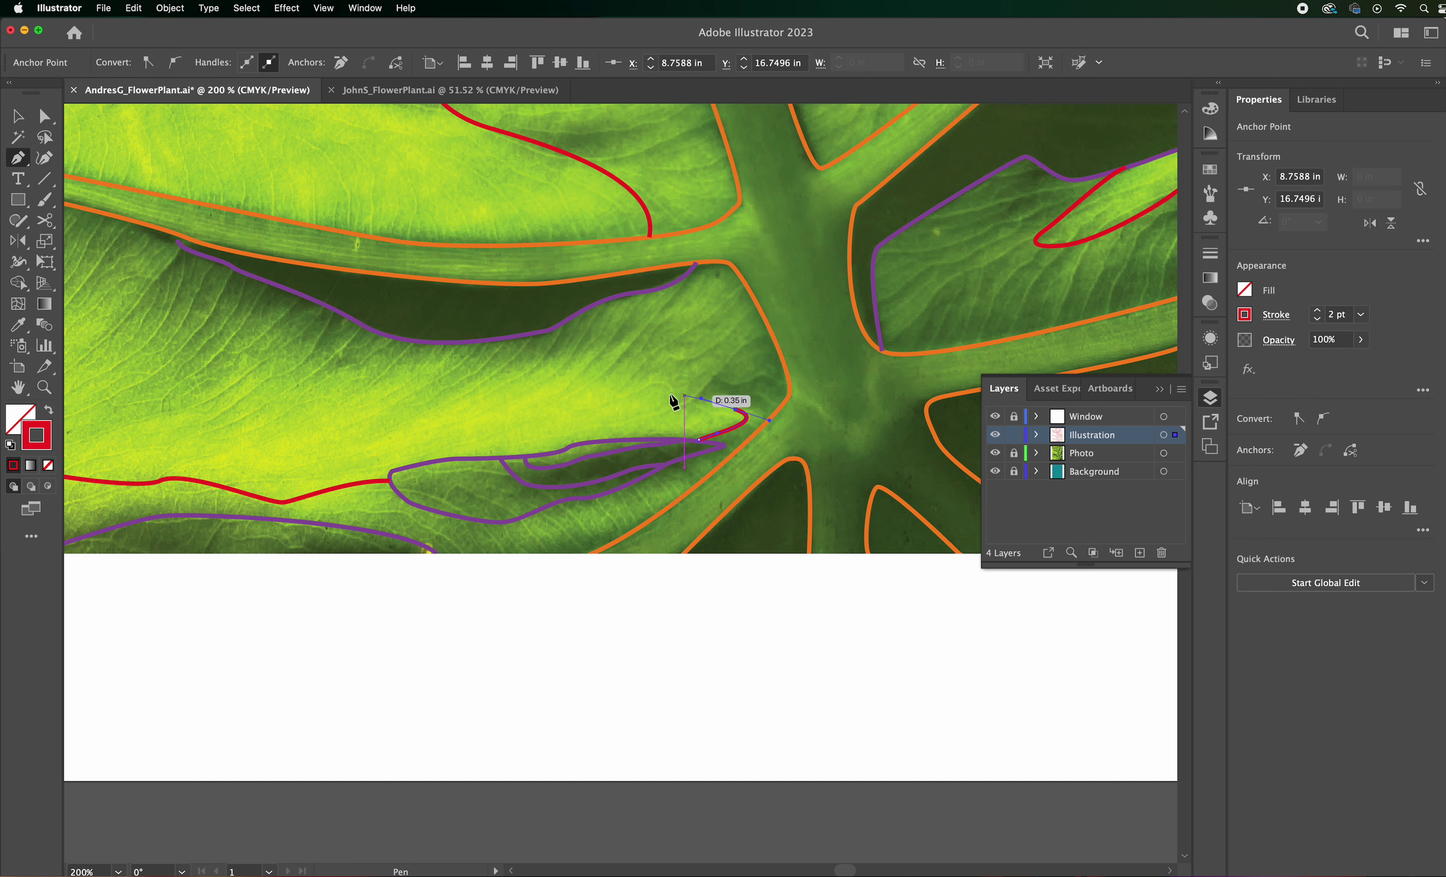
{"action": "left_click_drag", "start_coordinate": [537, 386], "coordinate": [518, 378]}
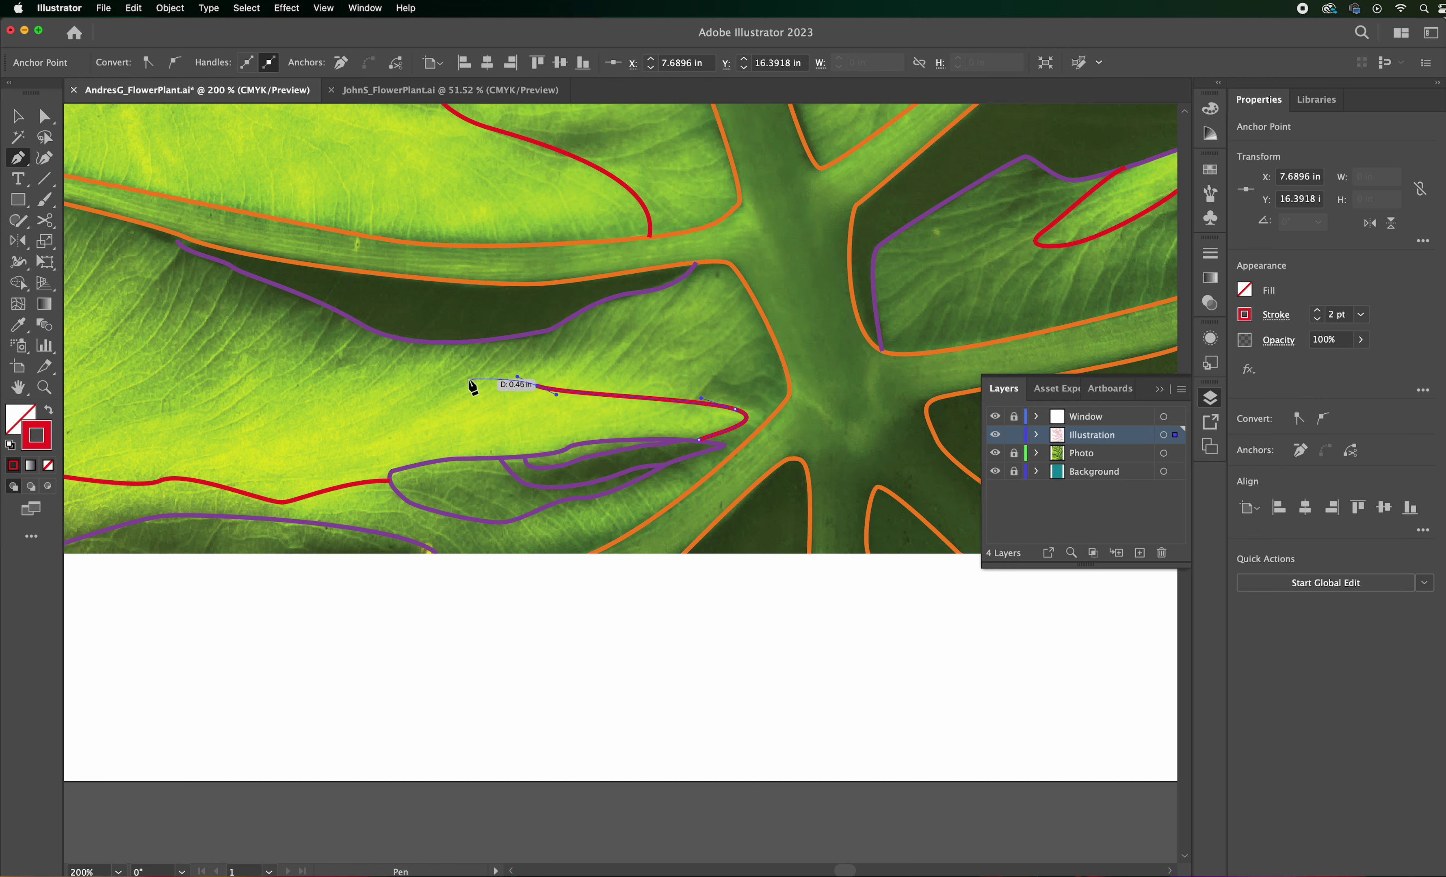
Continue the red highlight path along the upper boundary of the lower leaf's bright area, ending with a smooth anchor at the photo's left edge.
{"action": "scroll", "coordinate": [561, 387], "scroll_direction": "left", "scroll_amount": 10}
{"action": "left_click_drag", "start_coordinate": [632, 388], "coordinate": [594, 397]}
{"action": "left_click_drag", "start_coordinate": [382, 342], "coordinate": [353, 305]}
{"action": "scroll", "coordinate": [378, 322], "scroll_direction": "left", "scroll_amount": 10}
{"action": "scroll", "coordinate": [378, 322], "scroll_direction": "up", "scroll_amount": 3}
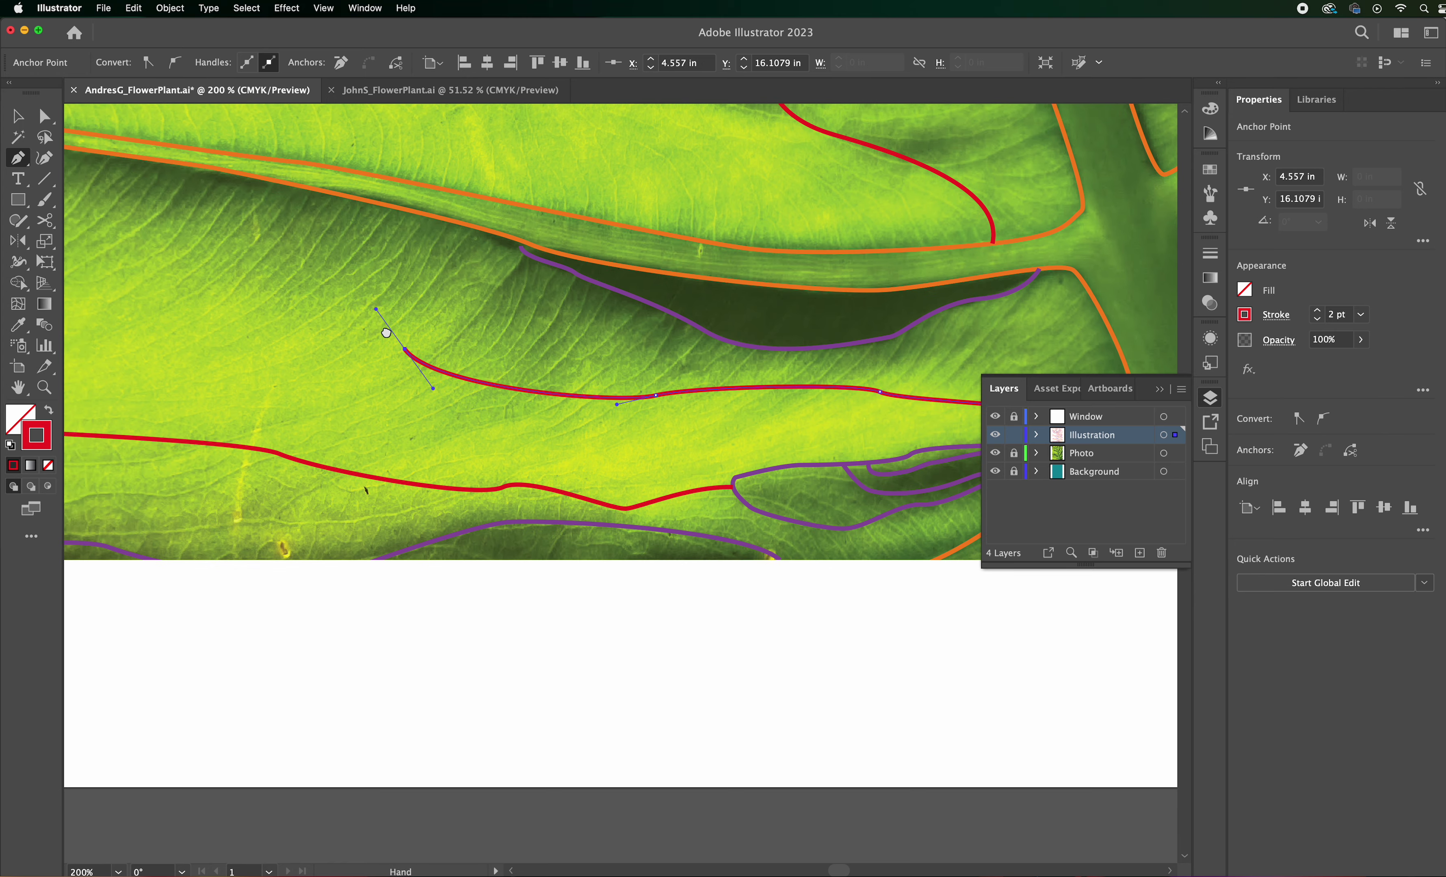
{"action": "left_click_drag", "start_coordinate": [455, 341], "coordinate": [421, 338]}
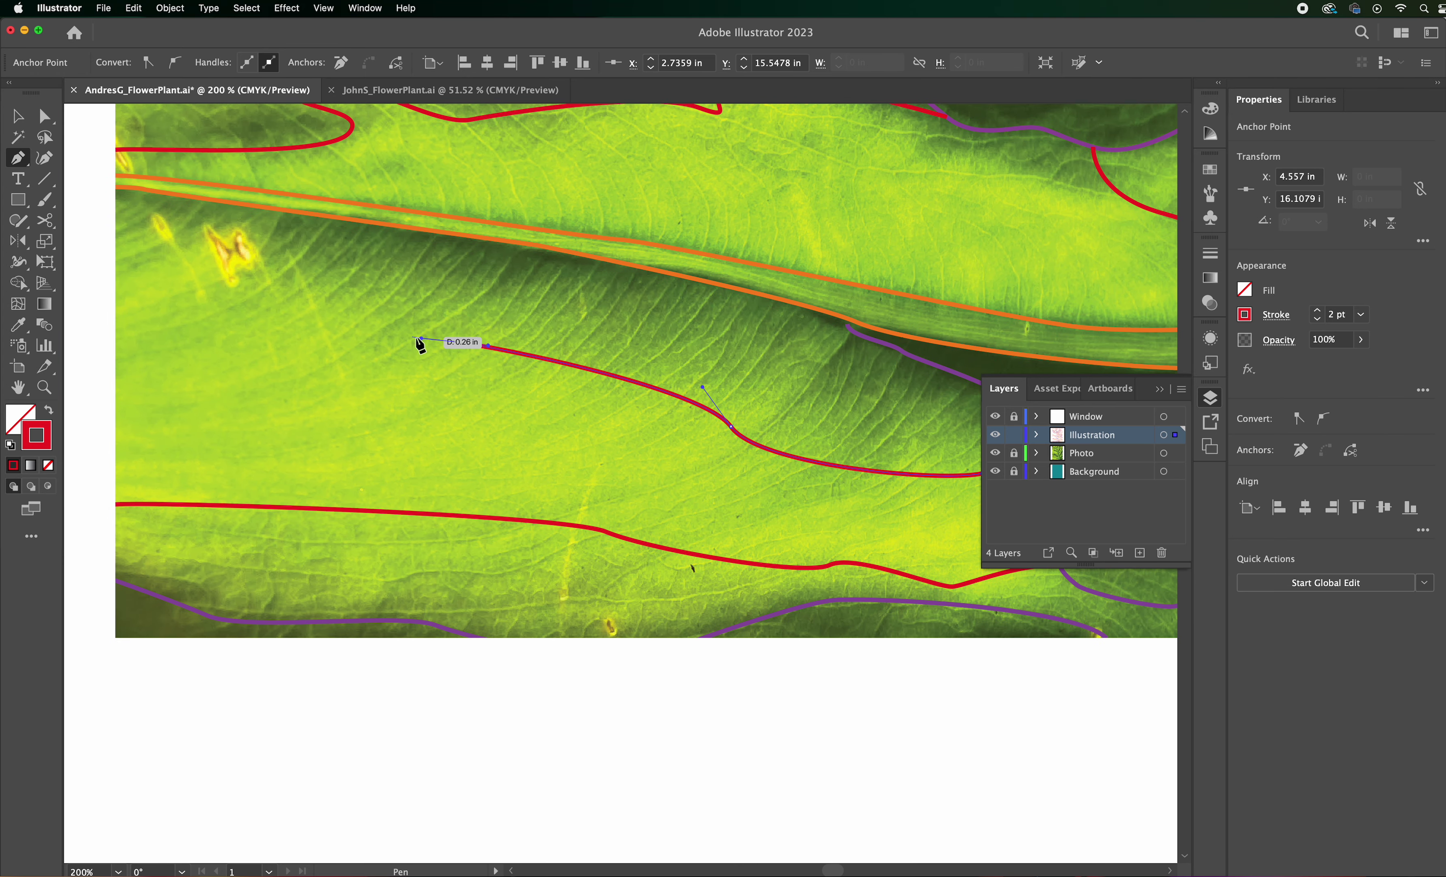
{"action": "left_click_drag", "start_coordinate": [111, 254], "coordinate": [622, 256]}
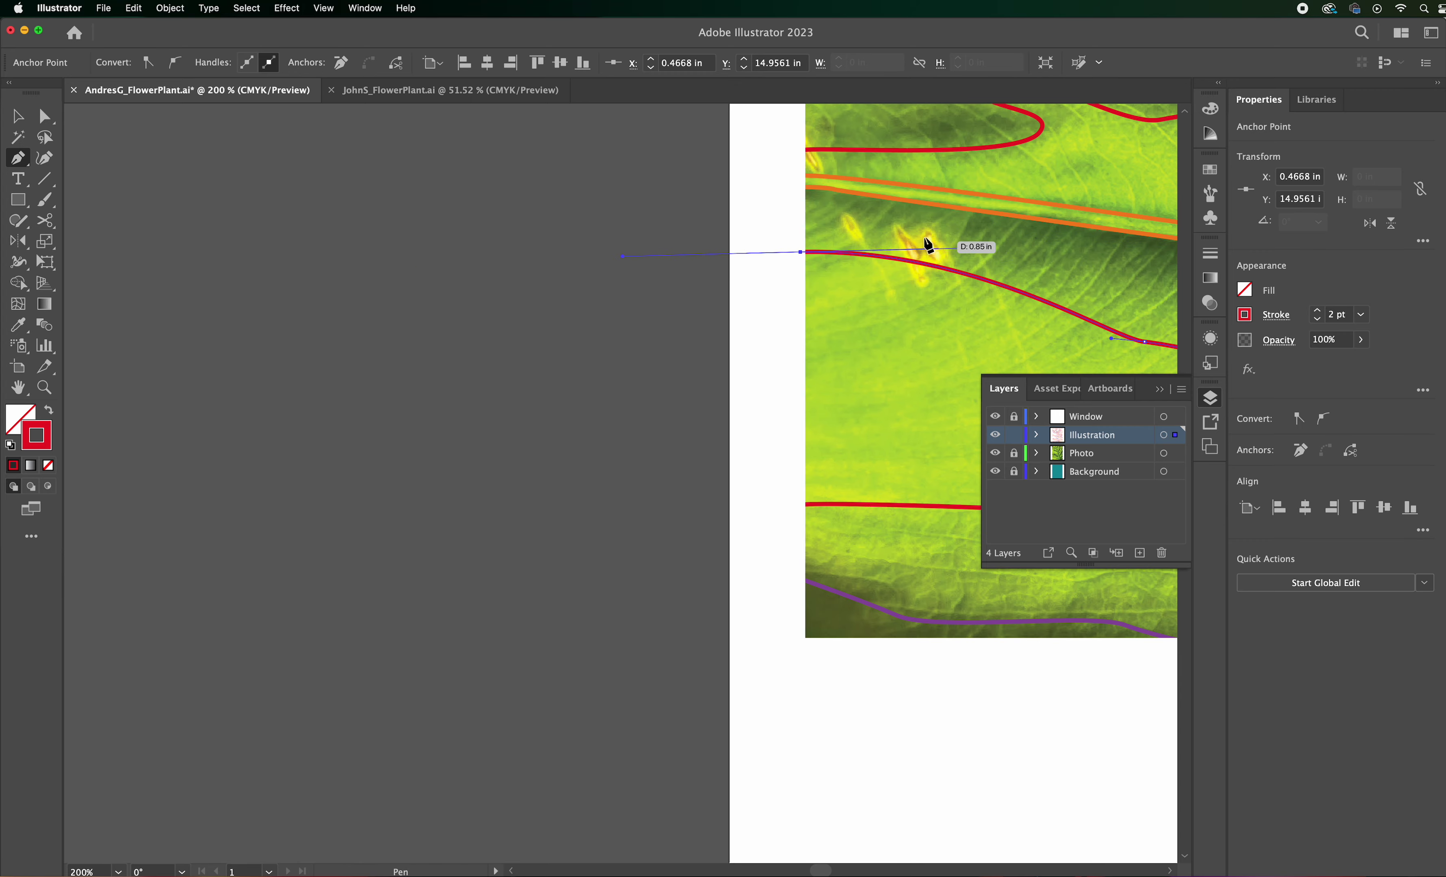
Reshape the end curve of the new highlight path at the photo's left edge by repositioning its direction handle with the Anchor Point tool.
{"action": "left_click_drag", "start_coordinate": [1033, 290], "coordinate": [413, 235]}
{"action": "key", "text": "super+minus"}
{"action": "key", "text": "super+minus"}
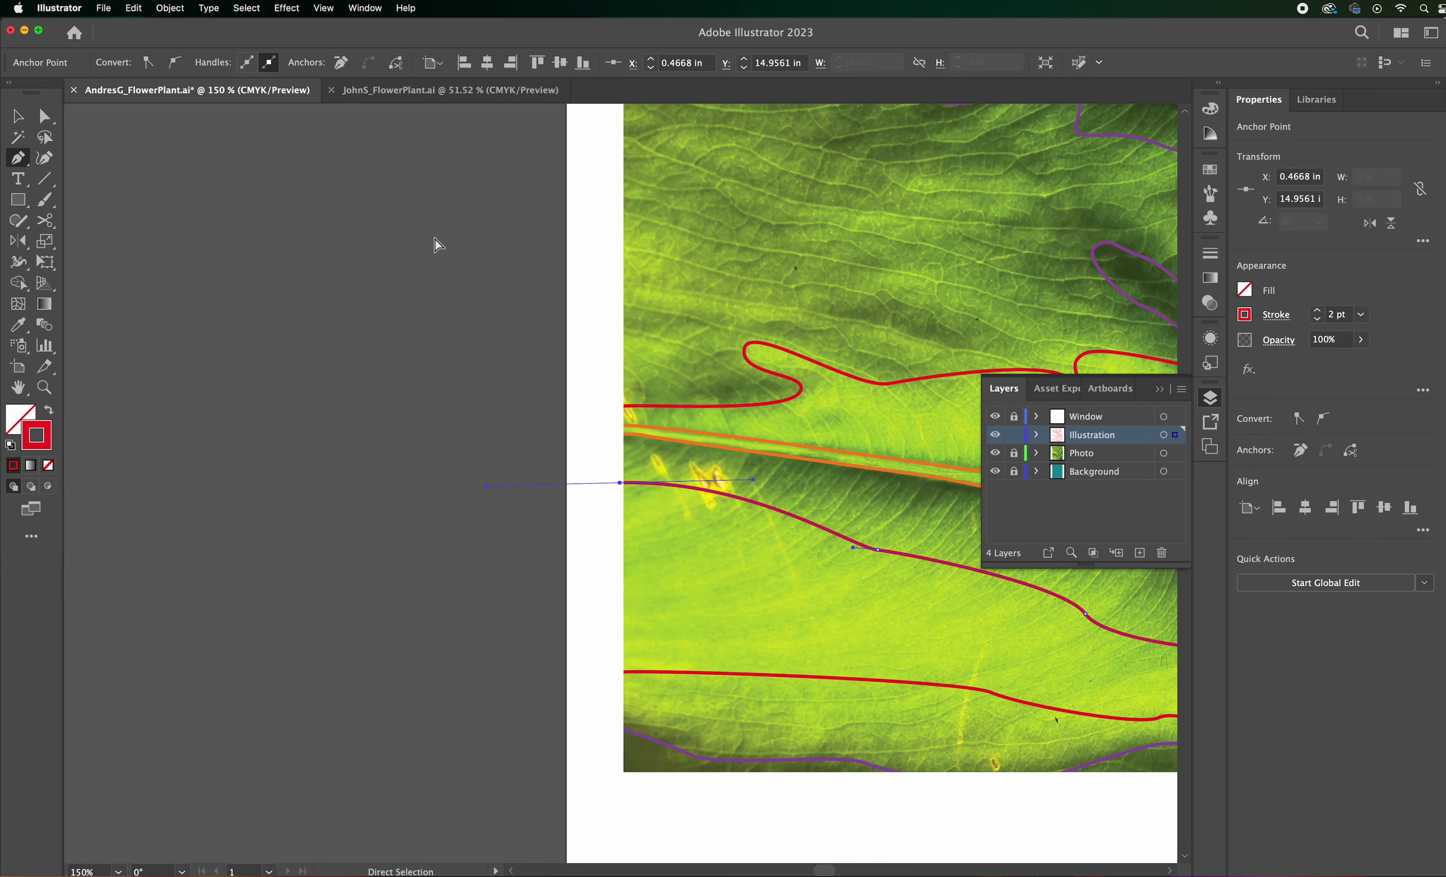
{"action": "left_click_drag", "start_coordinate": [760, 309], "coordinate": [473, 259]}
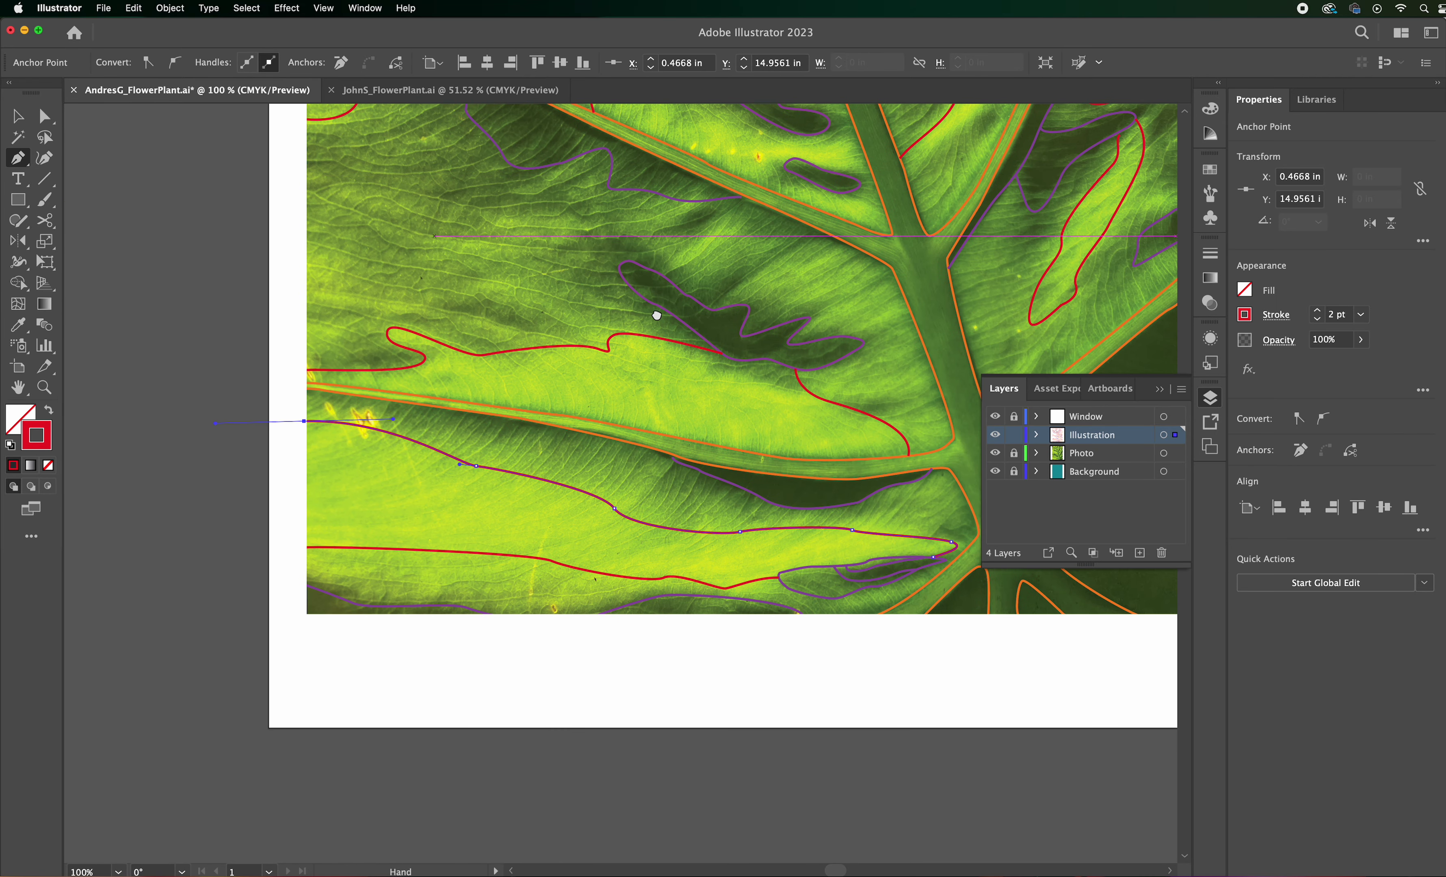
{"action": "left_click_drag", "start_coordinate": [656, 315], "coordinate": [515, 294]}
{"action": "left_click_drag", "start_coordinate": [603, 315], "coordinate": [510, 309]}
{"action": "left_click_drag", "start_coordinate": [727, 349], "coordinate": [668, 340]}
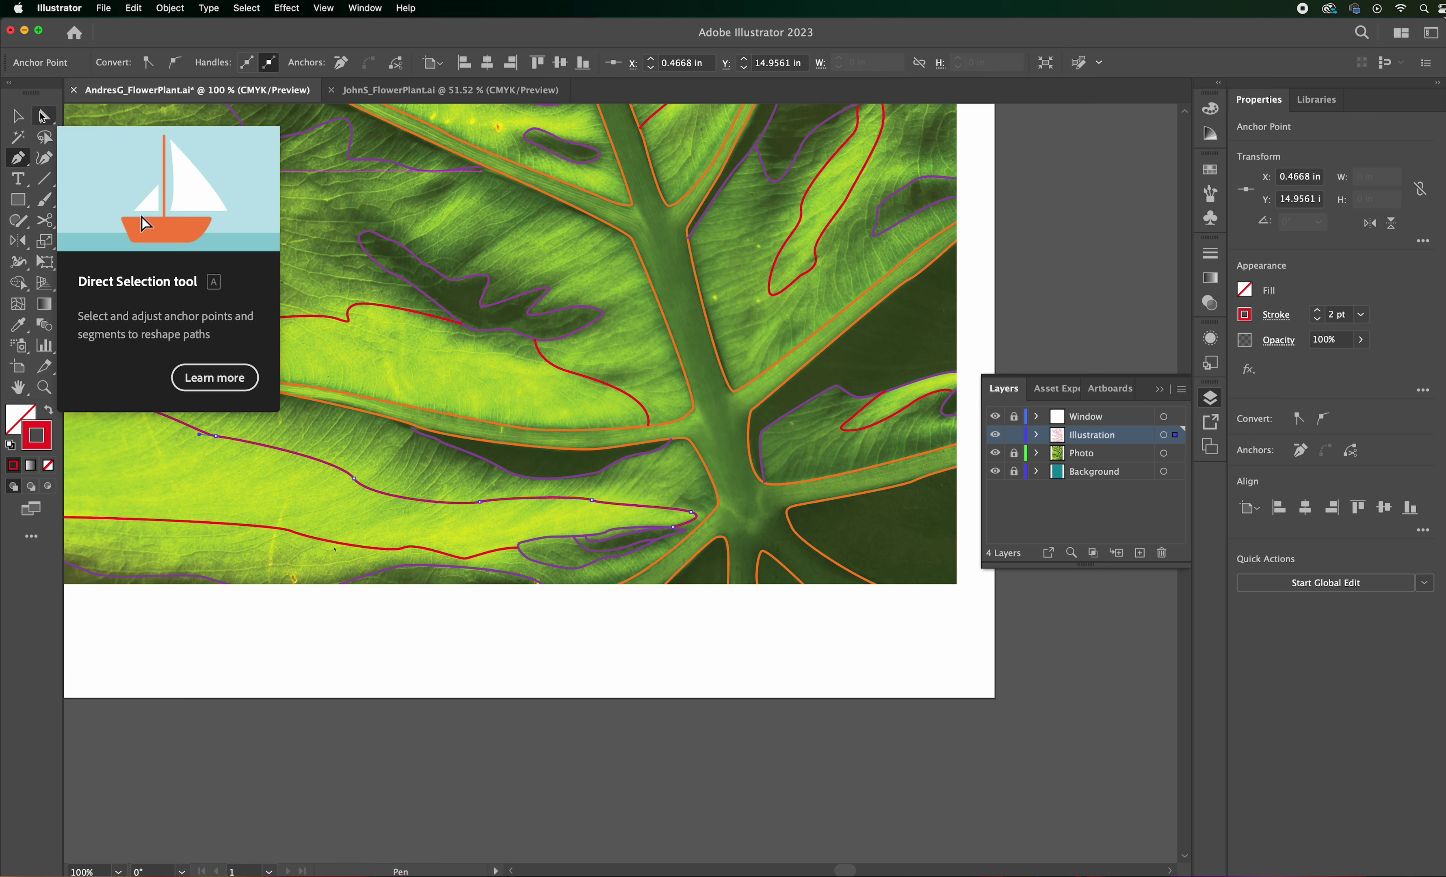
{"action": "left_click", "coordinate": [42, 117]}
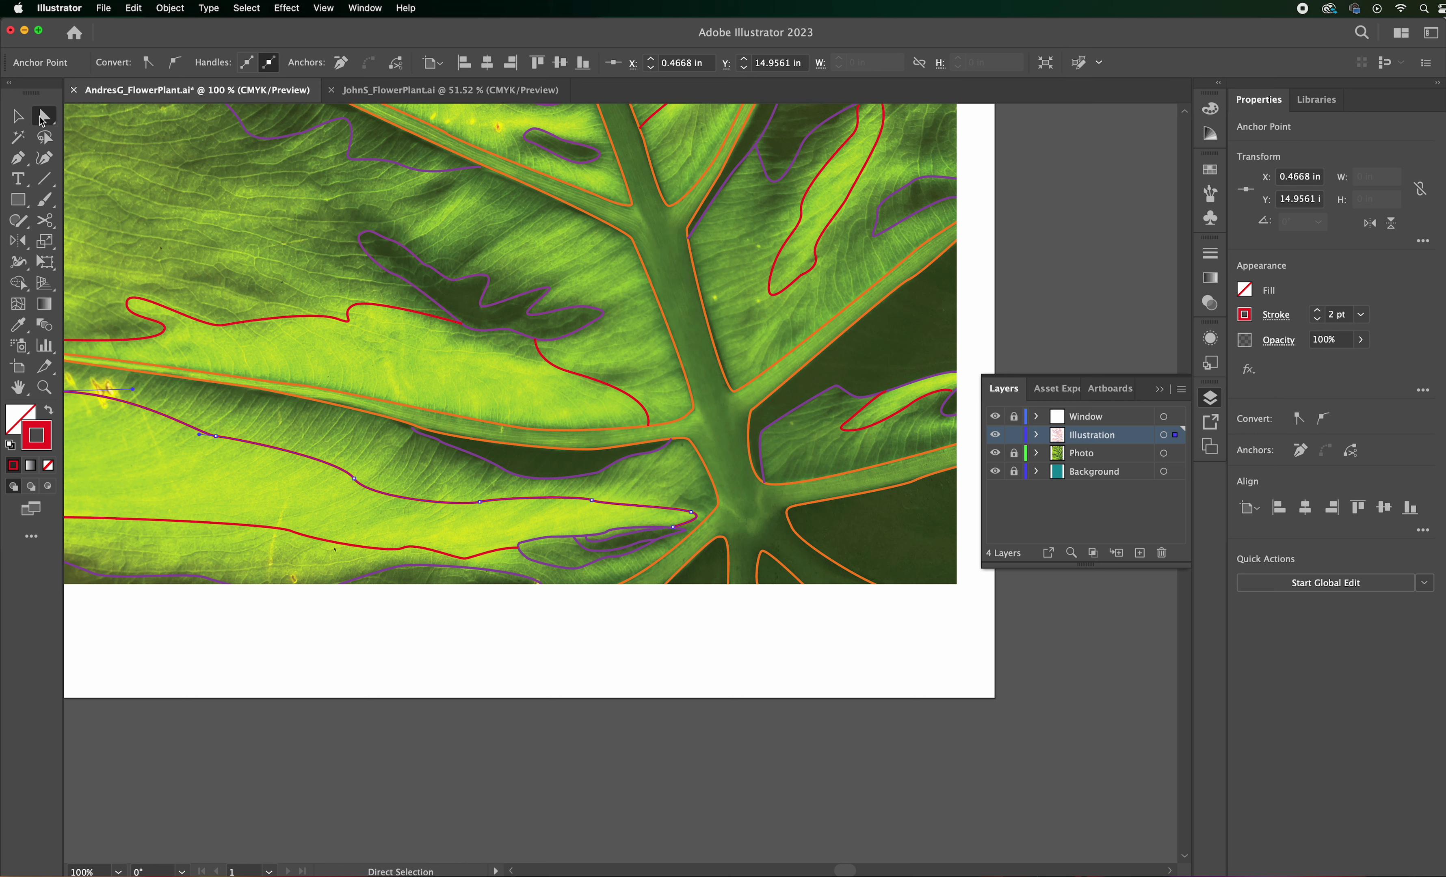
{"action": "left_click", "coordinate": [26, 165]}
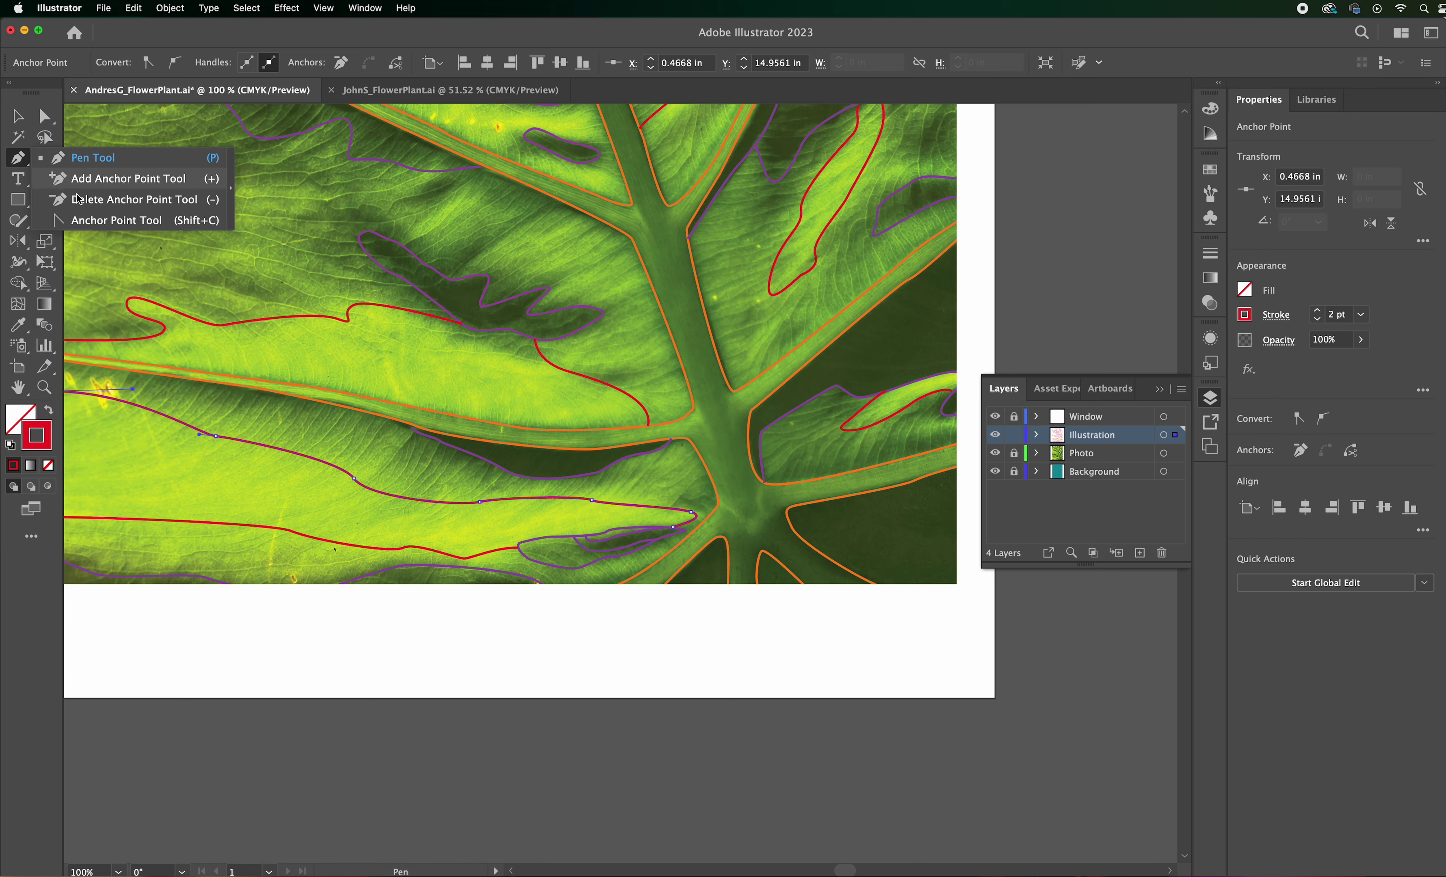
{"action": "left_click", "coordinate": [106, 223]}
{"action": "left_click_drag", "start_coordinate": [185, 406], "coordinate": [276, 419]}
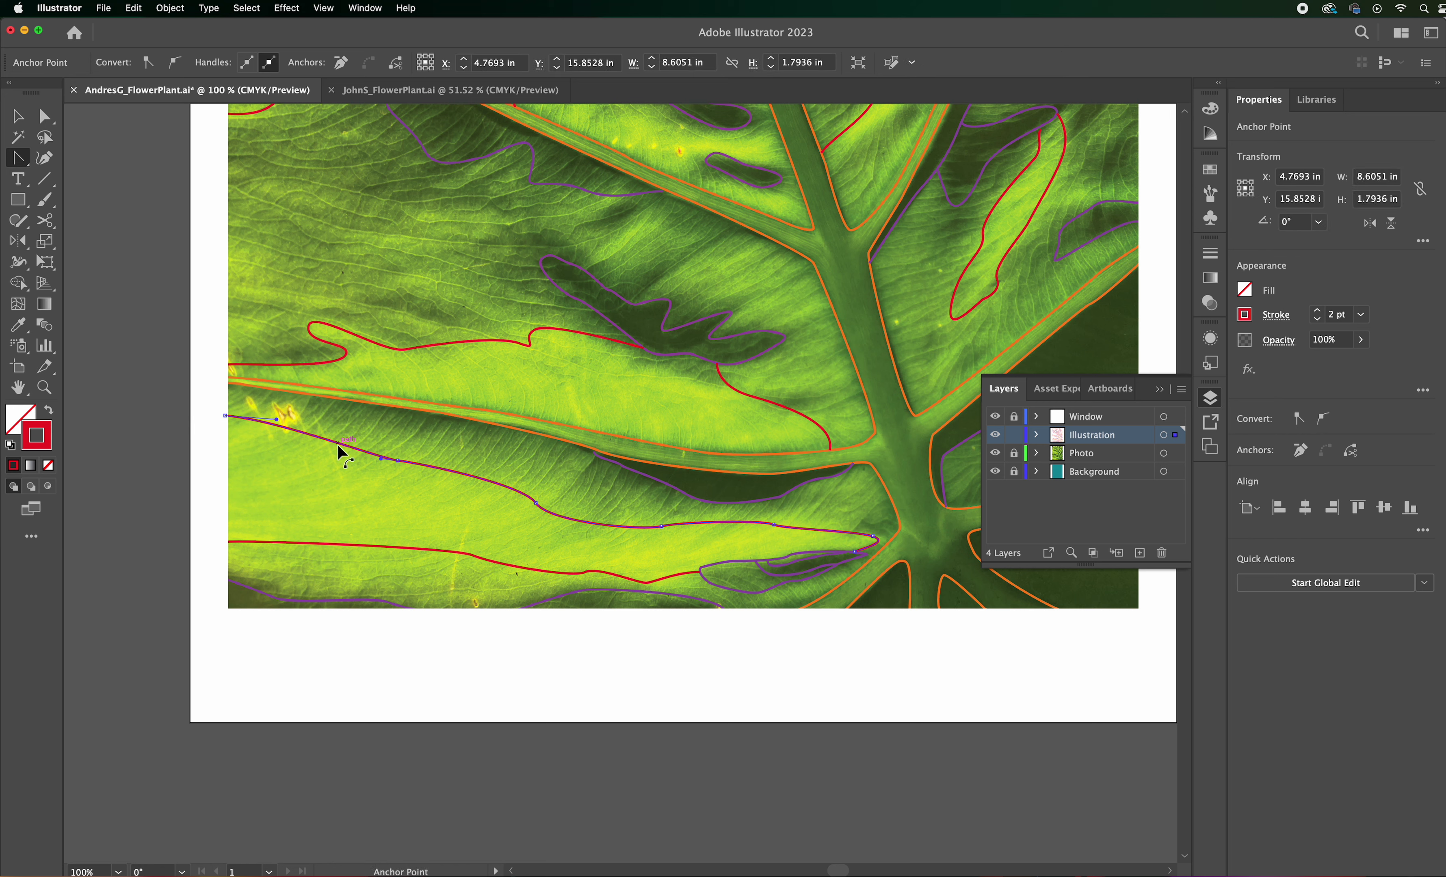
With Direct Selection, raise the path's second anchor from the left edge slightly and lengthen its right-hand handle to smooth the curve.
{"action": "left_click", "coordinate": [44, 117]}
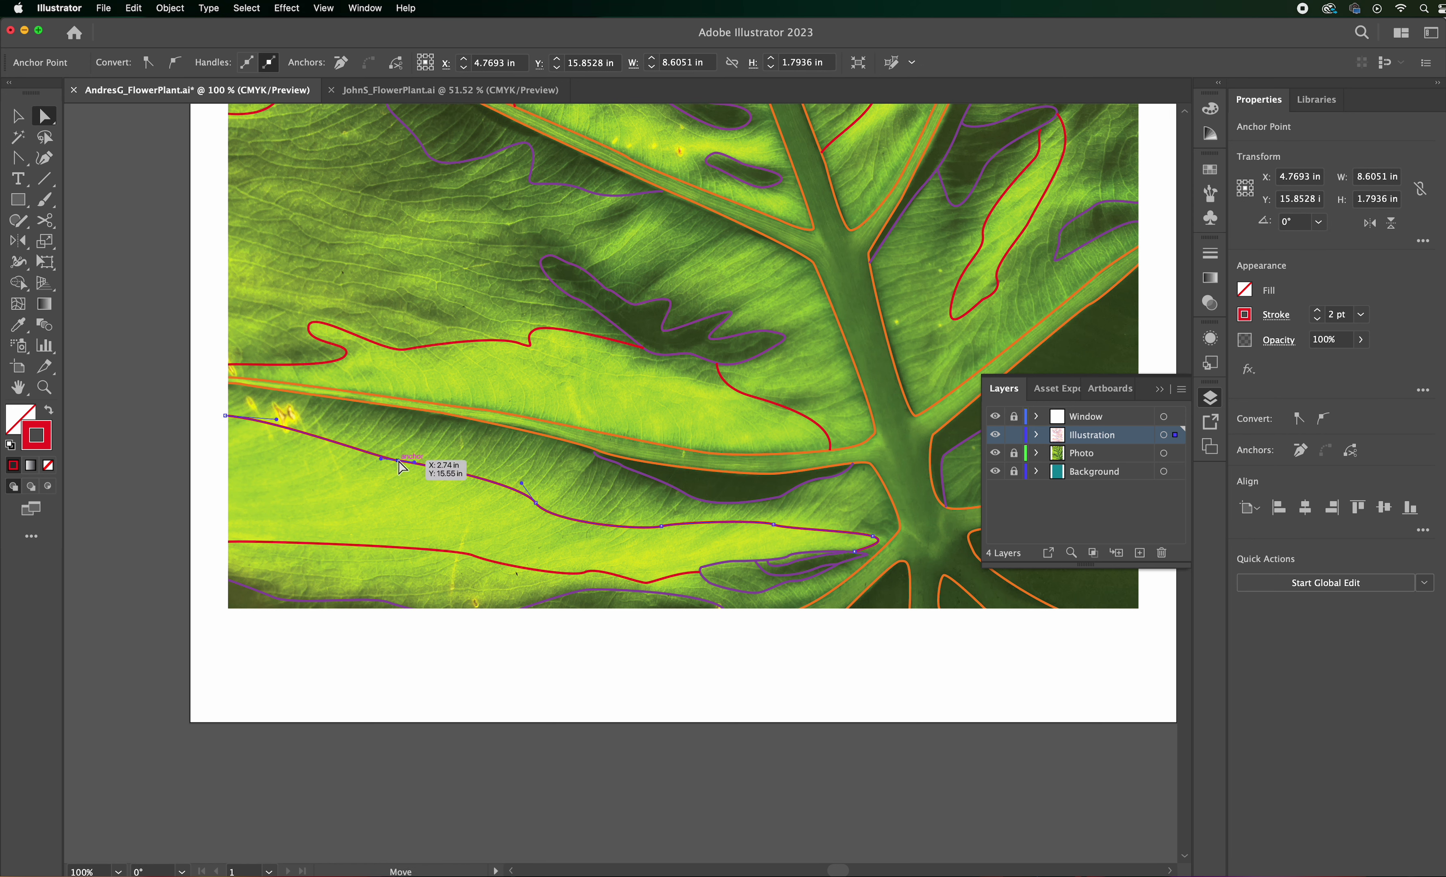
{"action": "left_click_drag", "start_coordinate": [399, 462], "coordinate": [326, 443]}
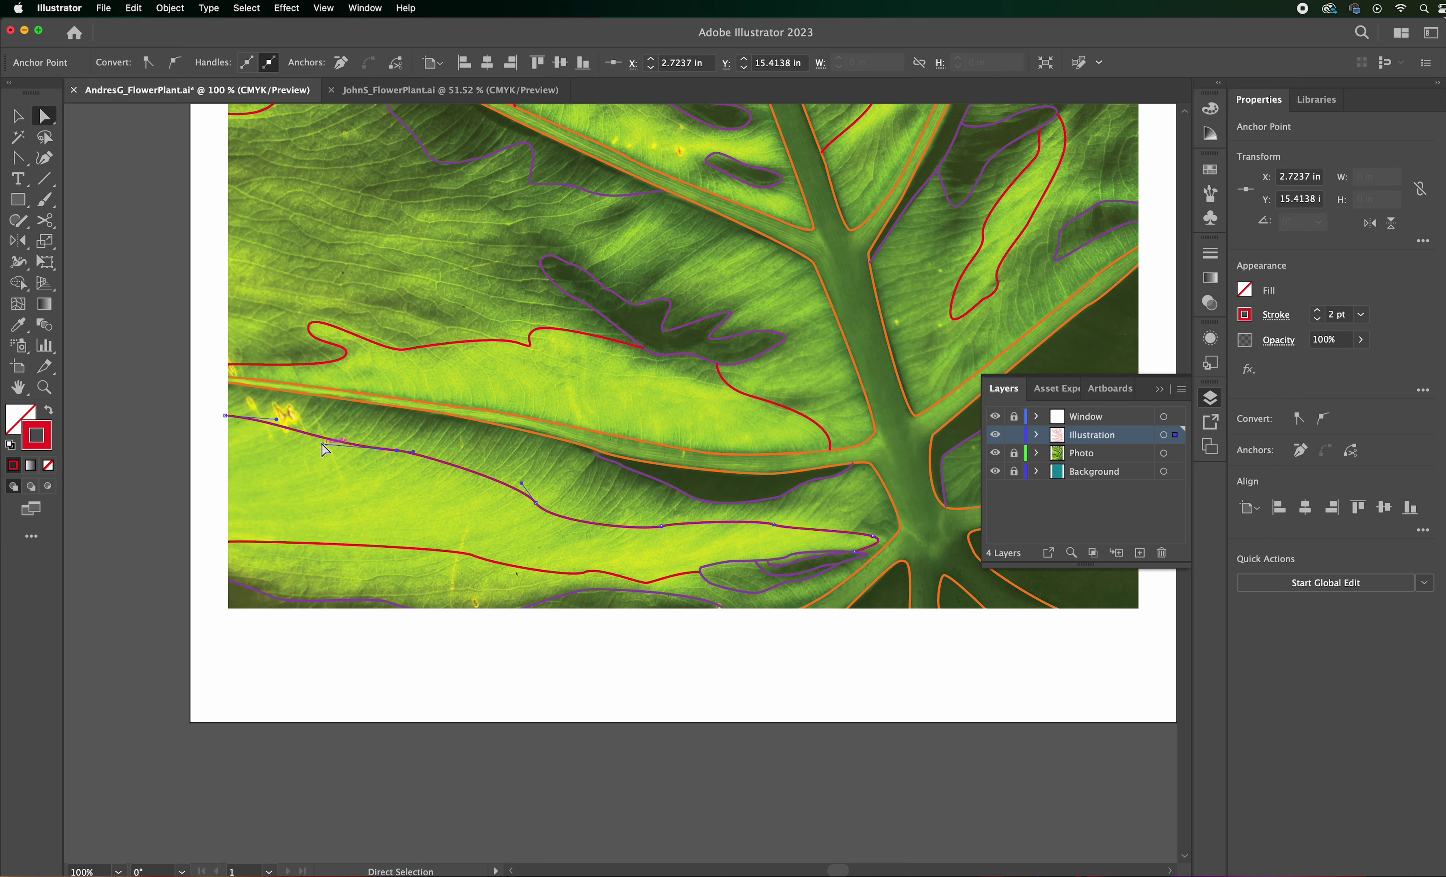
{"action": "key", "text": "super+equal"}
{"action": "key", "text": "super+equal"}
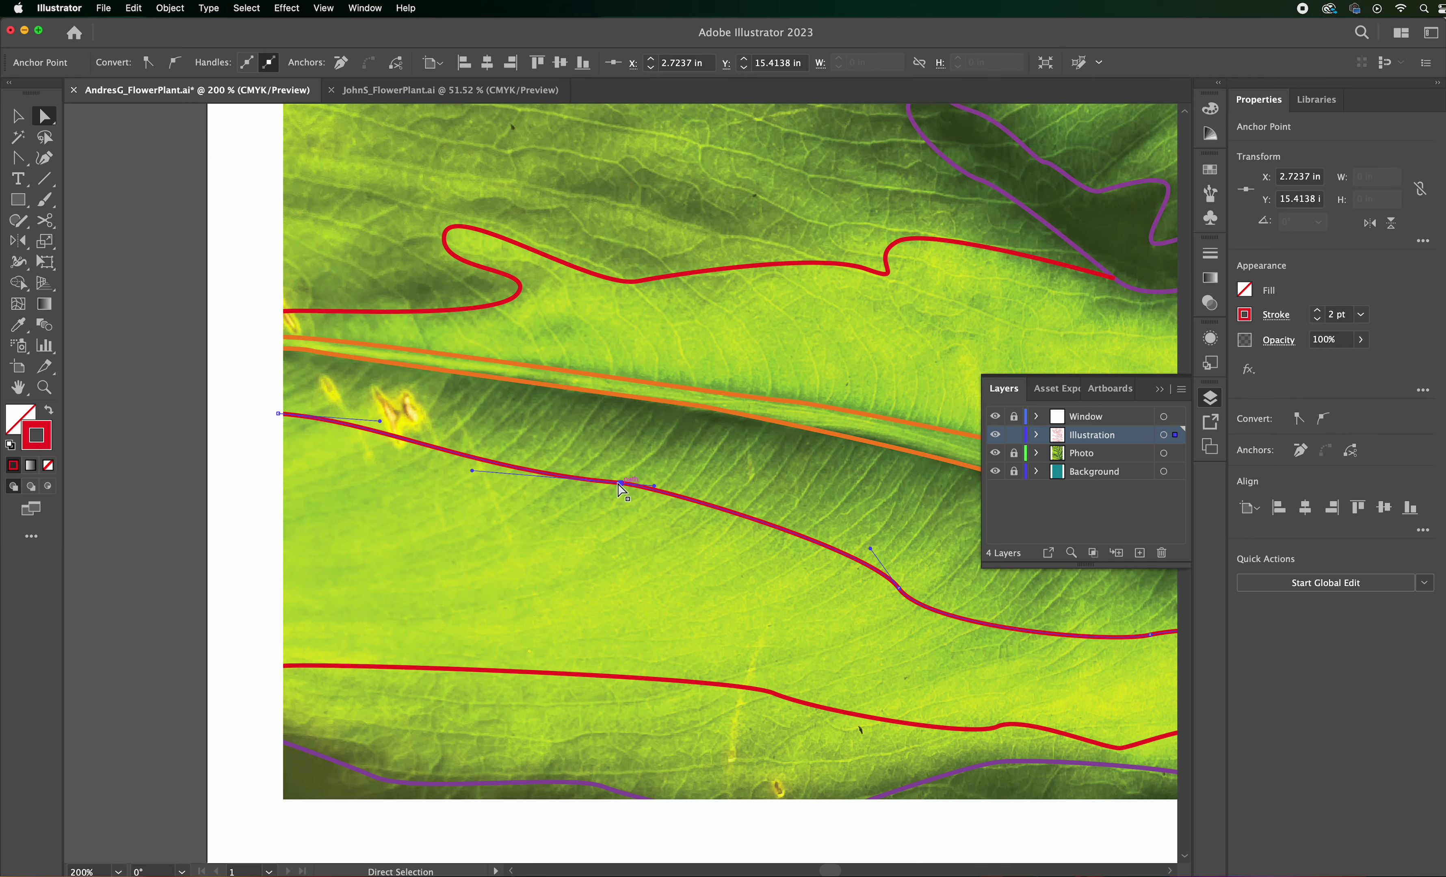
{"action": "left_click_drag", "start_coordinate": [624, 488], "coordinate": [729, 492]}
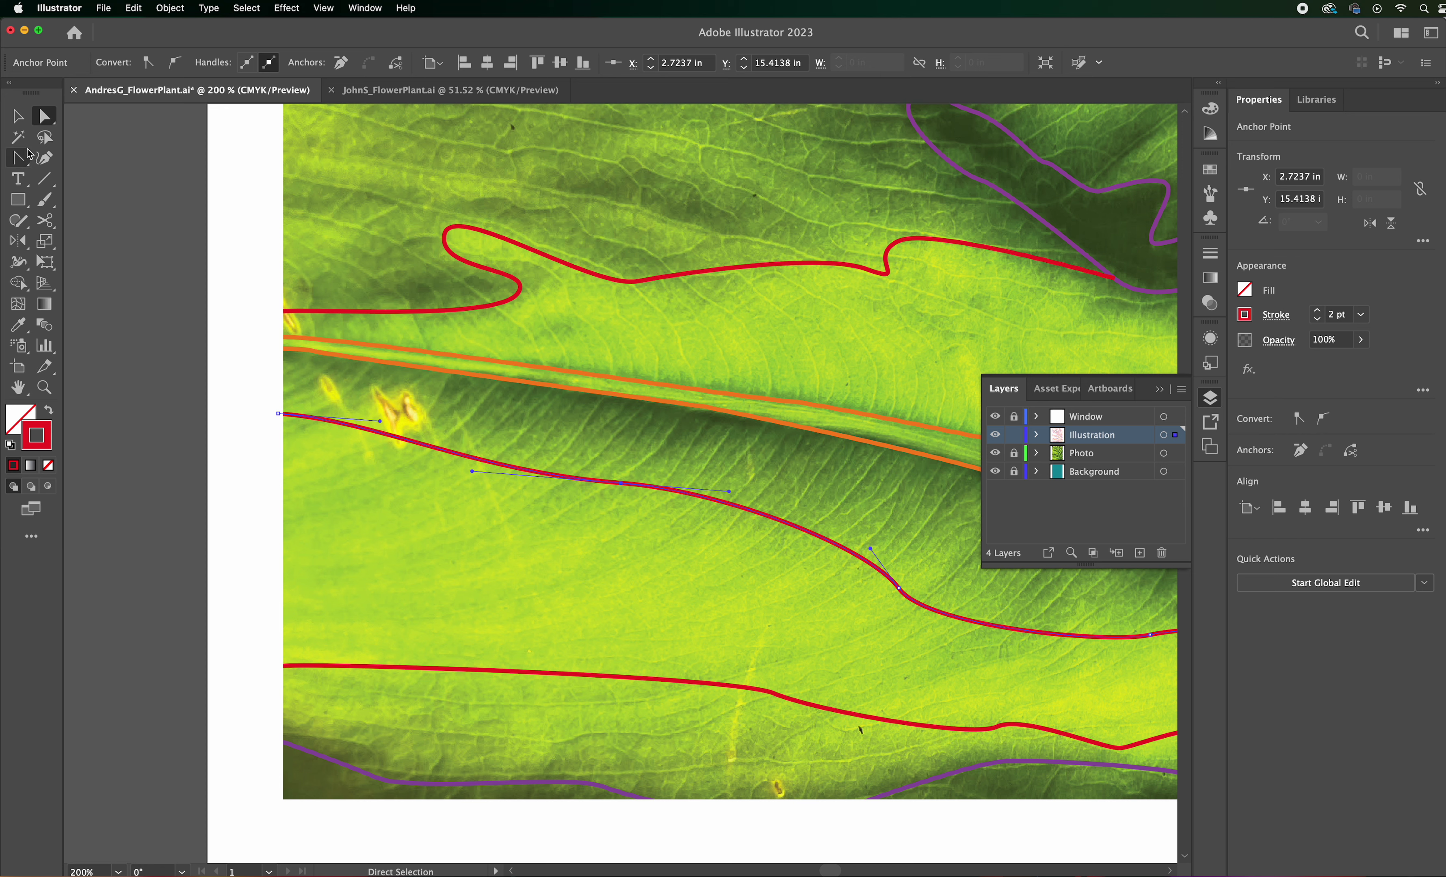
Convert the path's third anchor from the photo's left edge to a corner point with the Anchor Point tool.
{"action": "left_click_drag", "start_coordinate": [24, 166], "coordinate": [127, 222]}
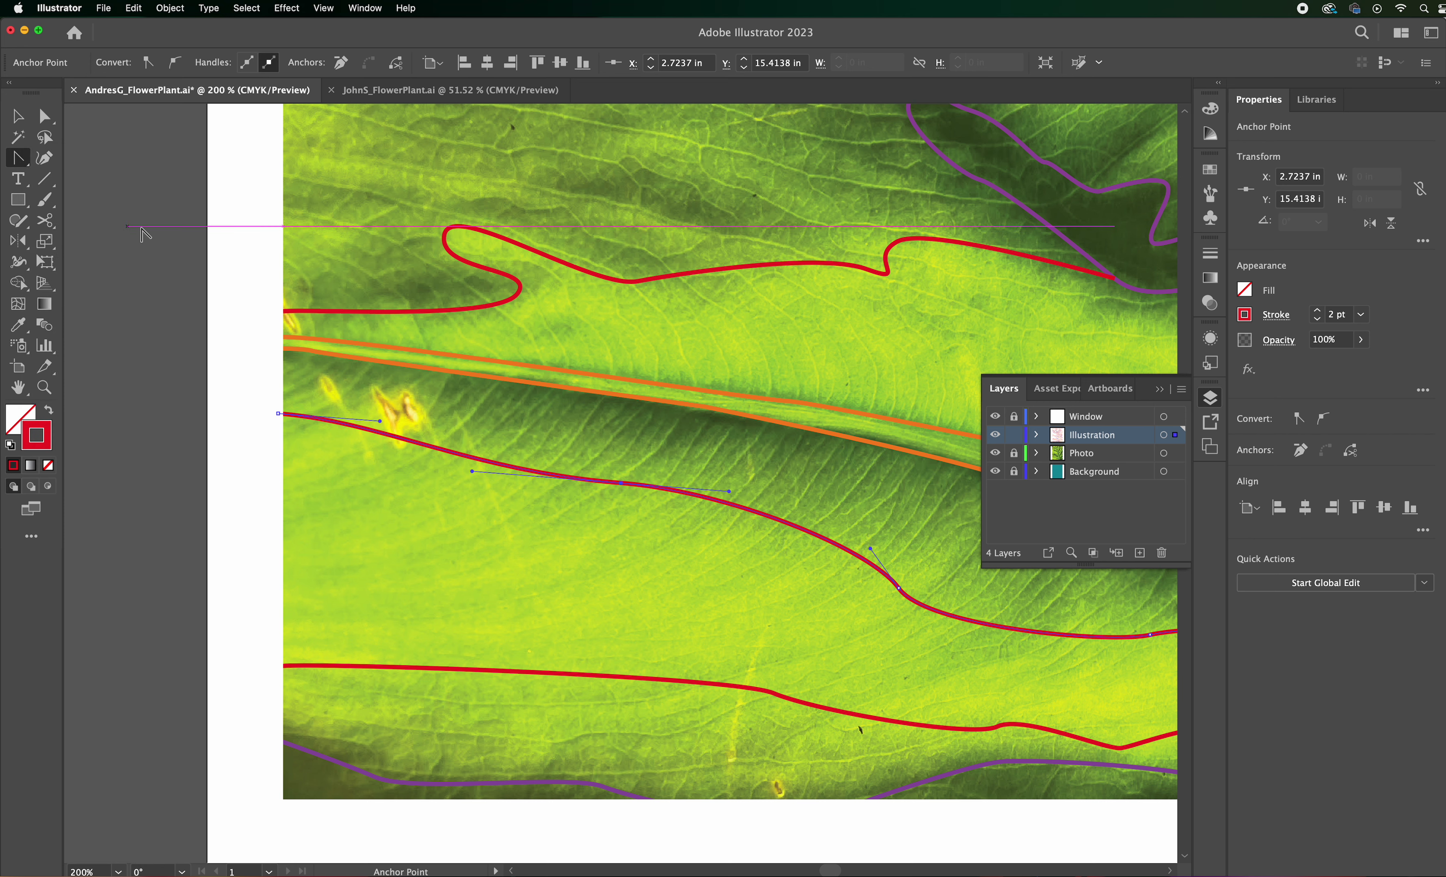
{"action": "left_click", "coordinate": [899, 589]}
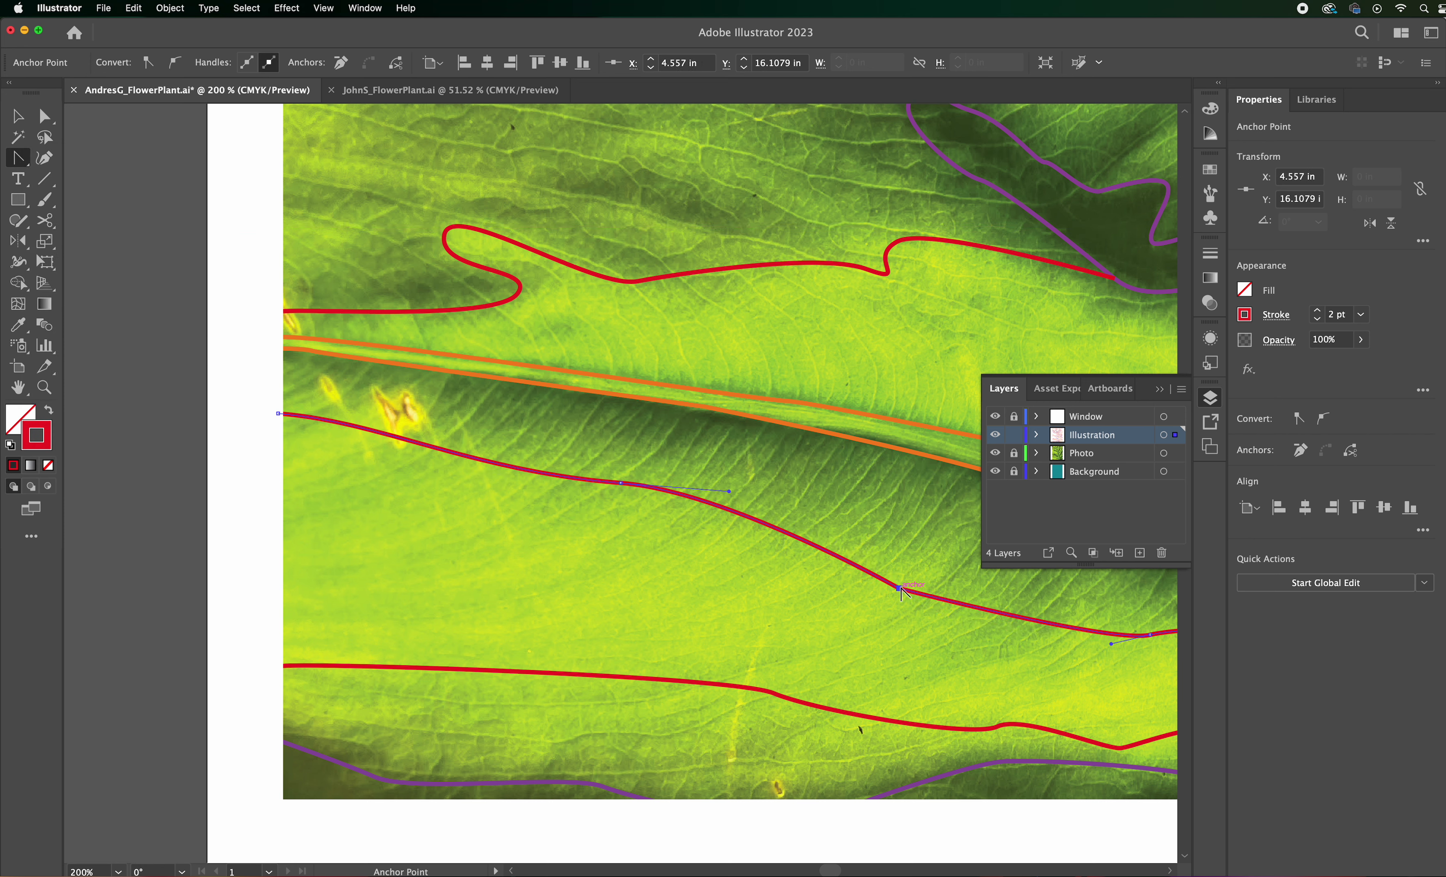
Try adjusting the new corner anchor with the Direct Selection tool, and undo the change.
{"action": "left_click", "coordinate": [44, 115]}
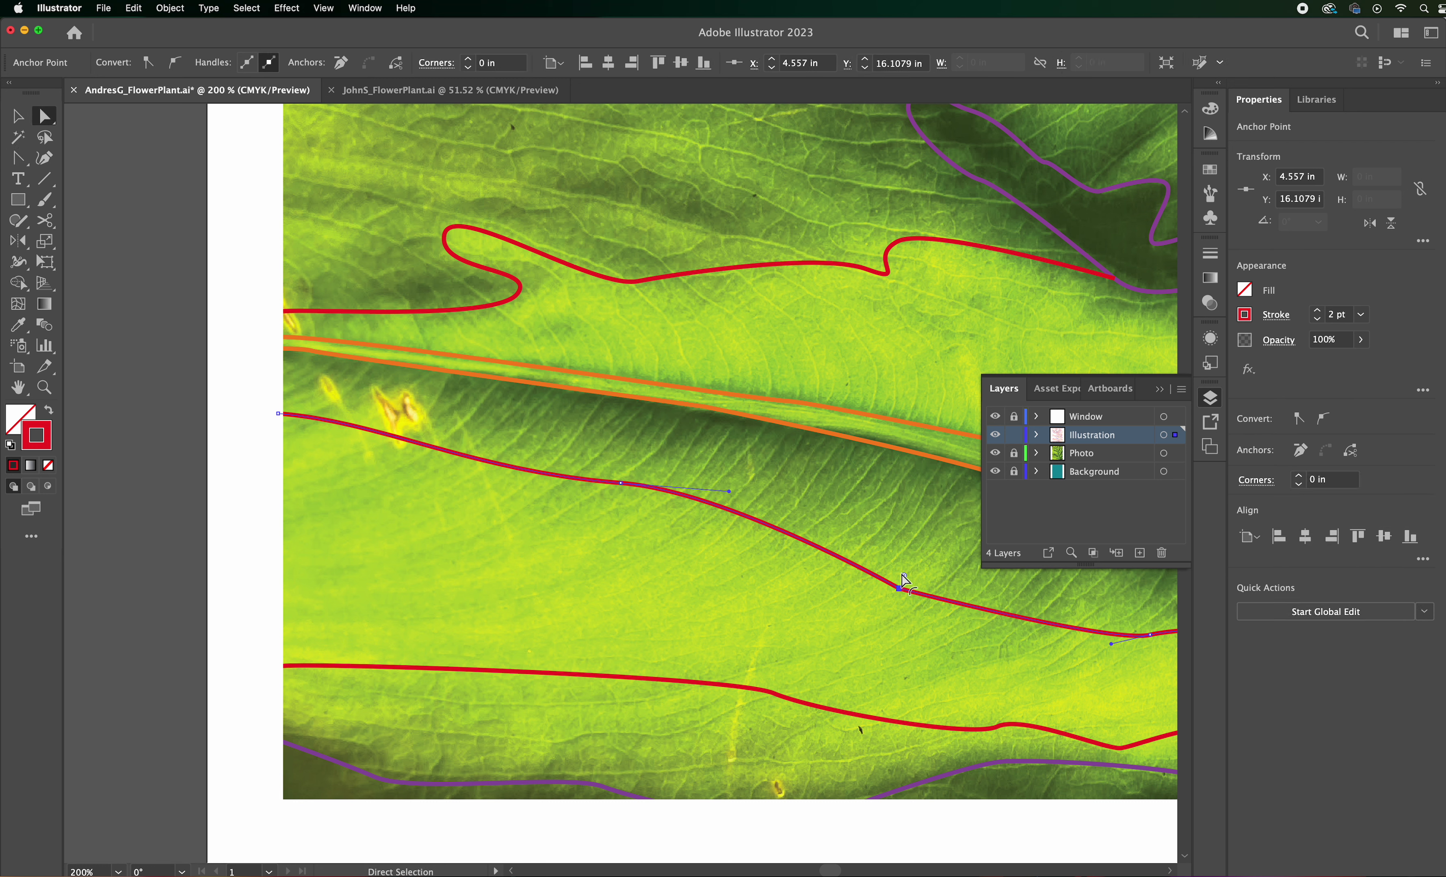
{"action": "left_click_drag", "start_coordinate": [905, 583], "coordinate": [809, 442]}
{"action": "key", "text": "super+z"}
Use the Anchor Point tool to pull new direction handles out of the corner anchor, making it a smooth point.
{"action": "left_click", "coordinate": [18, 158]}
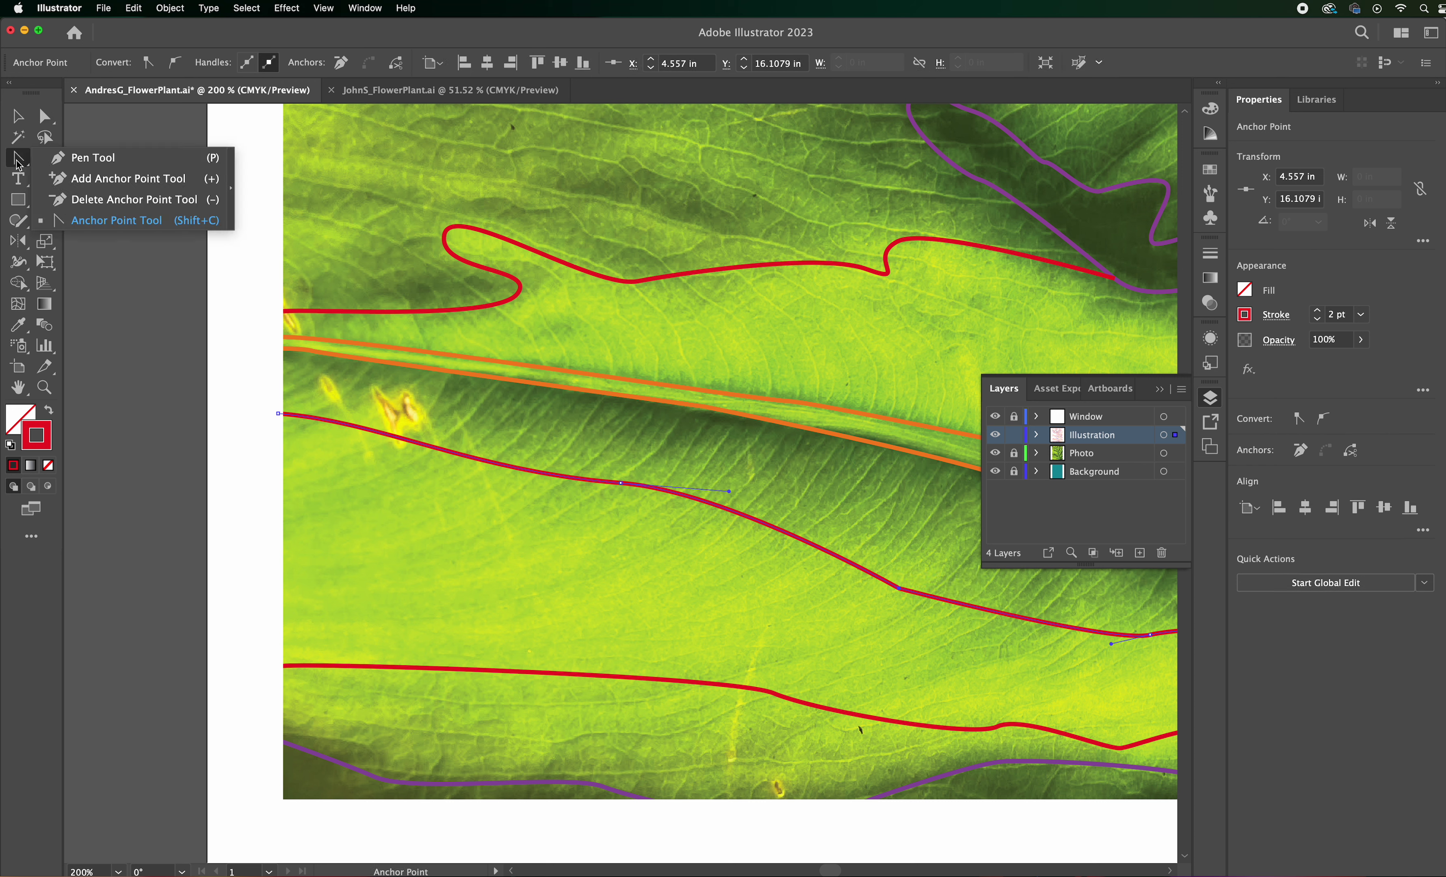
{"action": "left_click", "coordinate": [120, 221]}
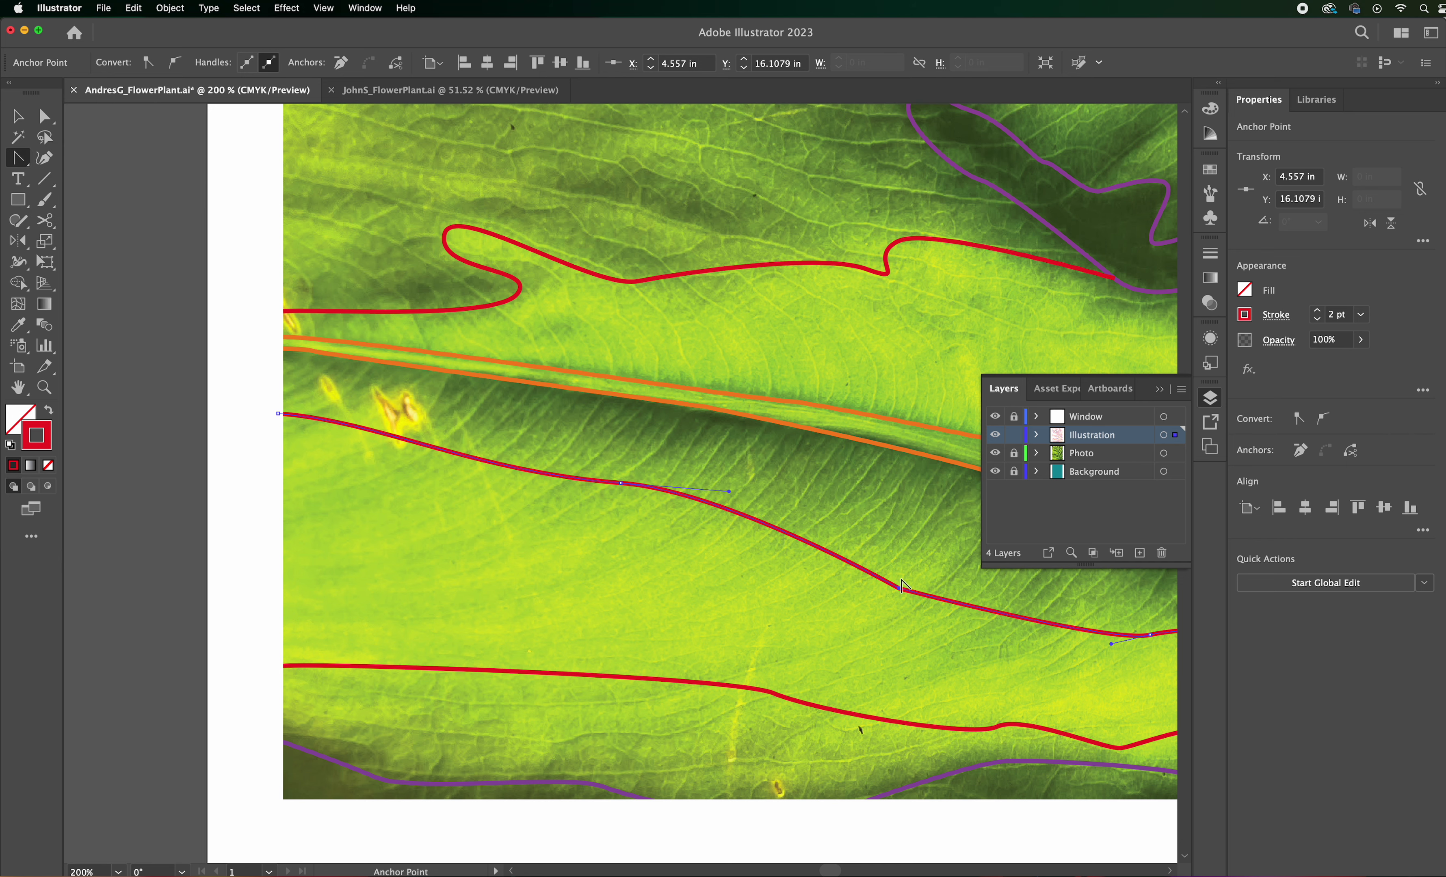
{"action": "left_click_drag", "start_coordinate": [899, 588], "coordinate": [808, 548]}
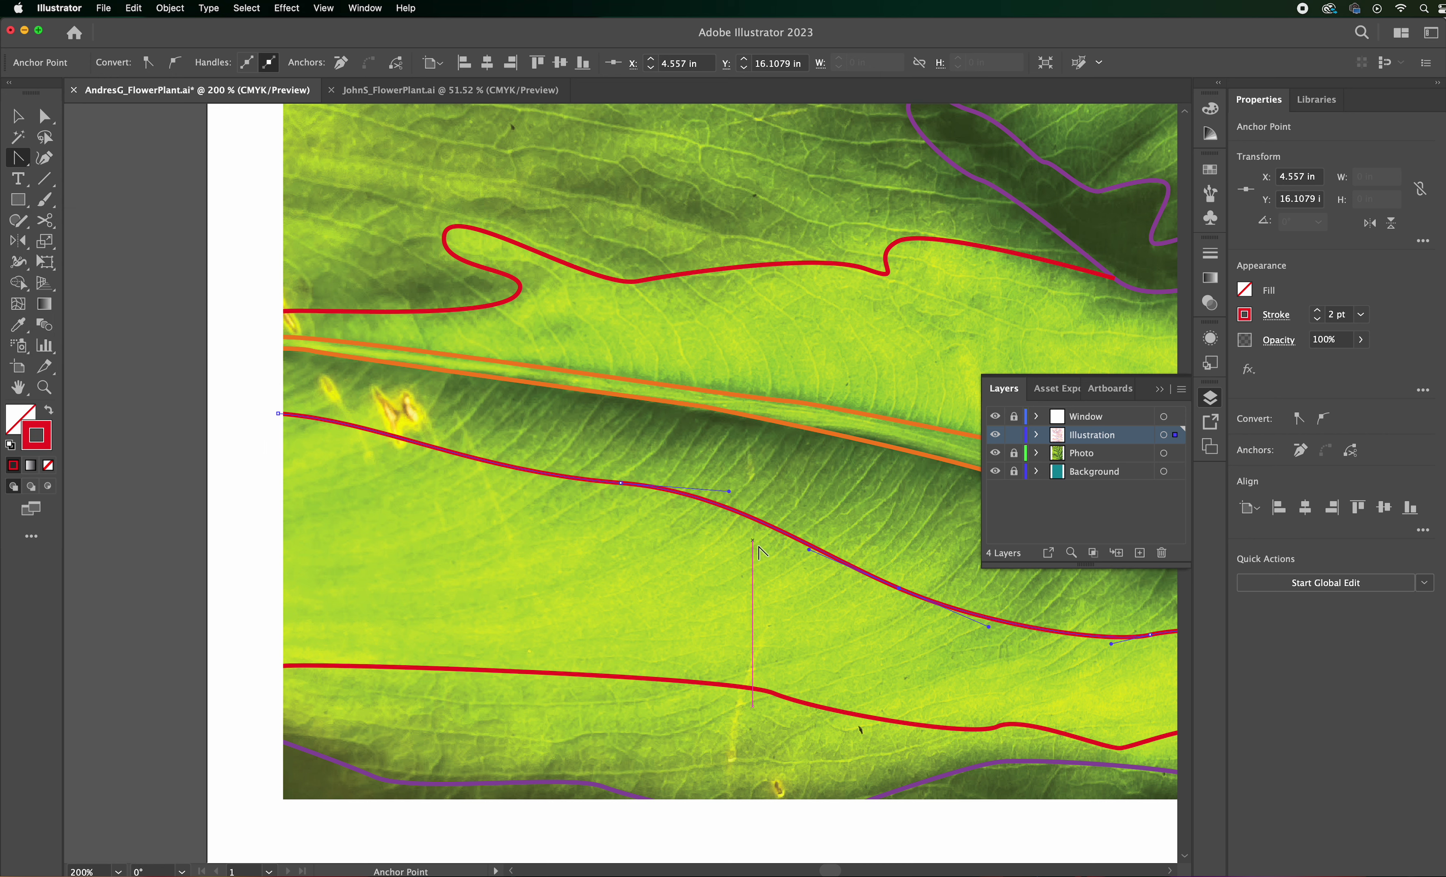
Try bending the smooth anchor's left handle independently with the Anchor Point tool, undo it, and tilt both handles flatter with Direct Selection.
{"action": "left_click_drag", "start_coordinate": [809, 550], "coordinate": [925, 493]}
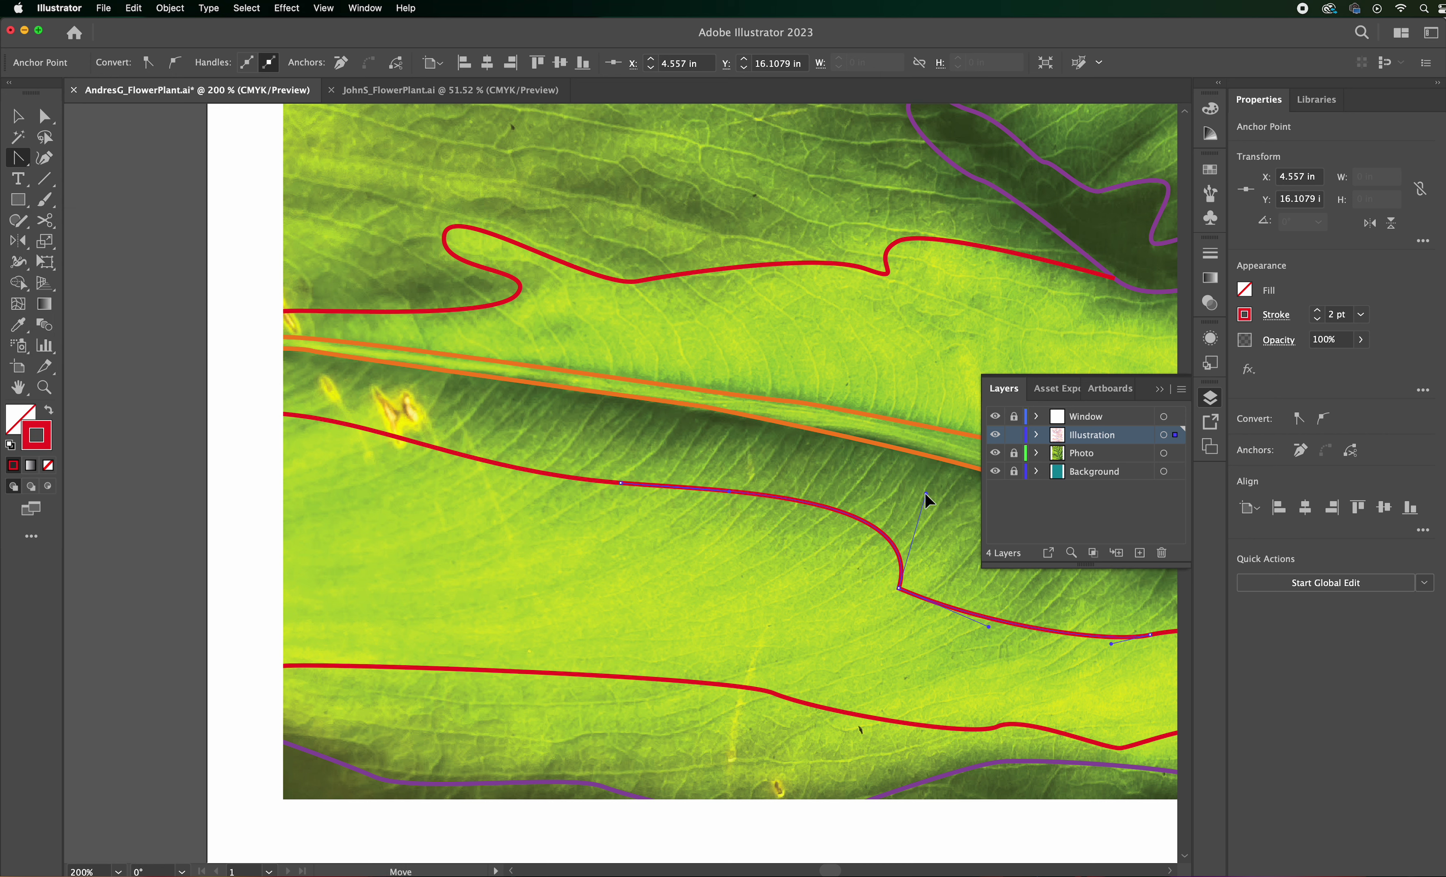
{"action": "key", "text": "super+z"}
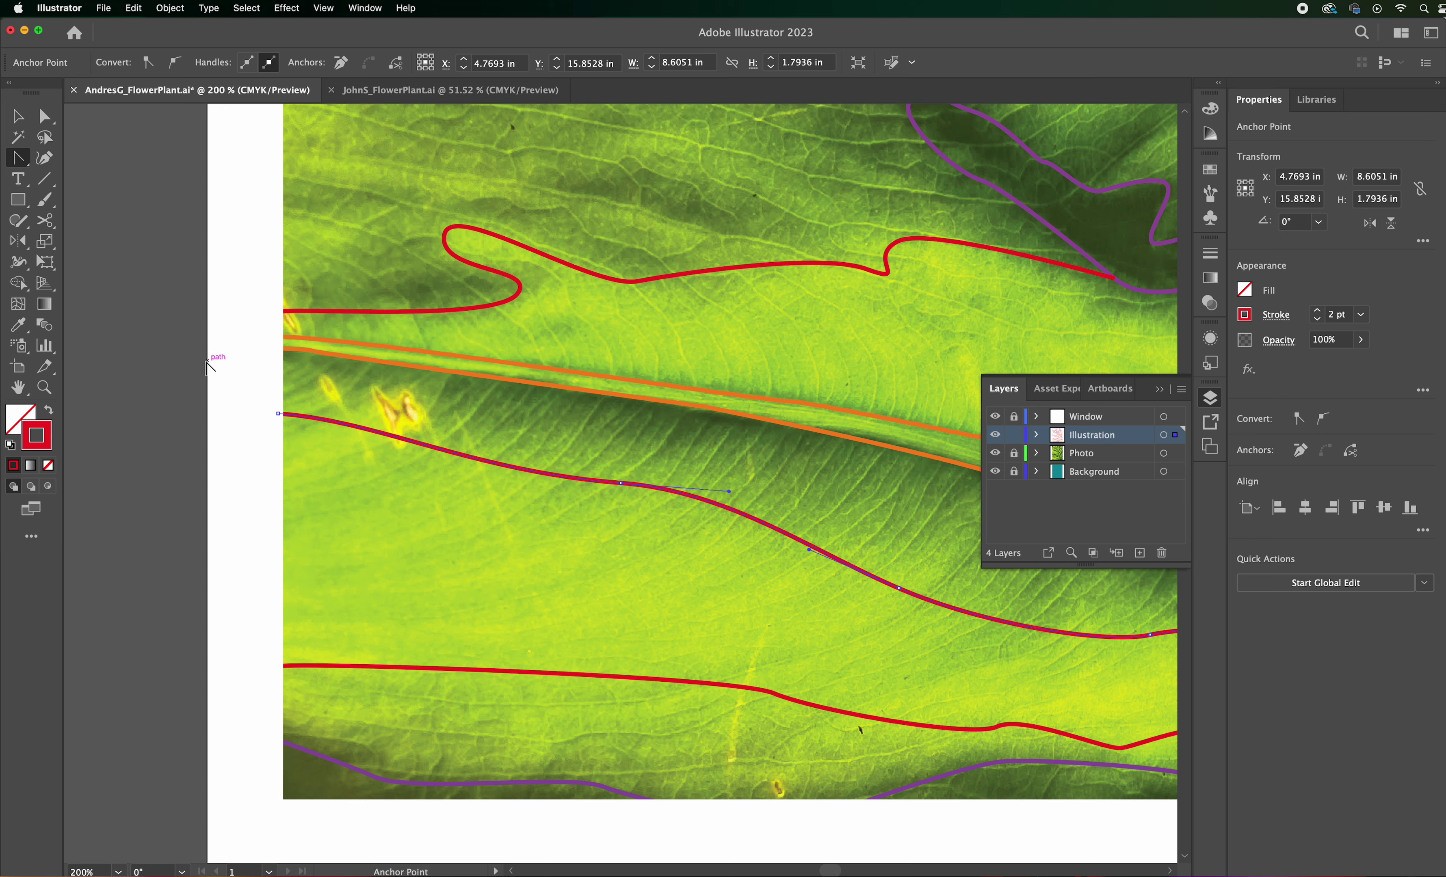
{"action": "key", "text": "a"}
{"action": "mouse_move", "coordinate": [810, 550]}
{"action": "left_mouse_down"}
{"action": "mouse_move", "coordinate": [767, 537]}
{"action": "mouse_move", "coordinate": [853, 578]}
{"action": "mouse_move", "coordinate": [821, 546]}
{"action": "mouse_move", "coordinate": [865, 522]}
{"action": "mouse_move", "coordinate": [814, 576]}
{"action": "left_mouse_up"}
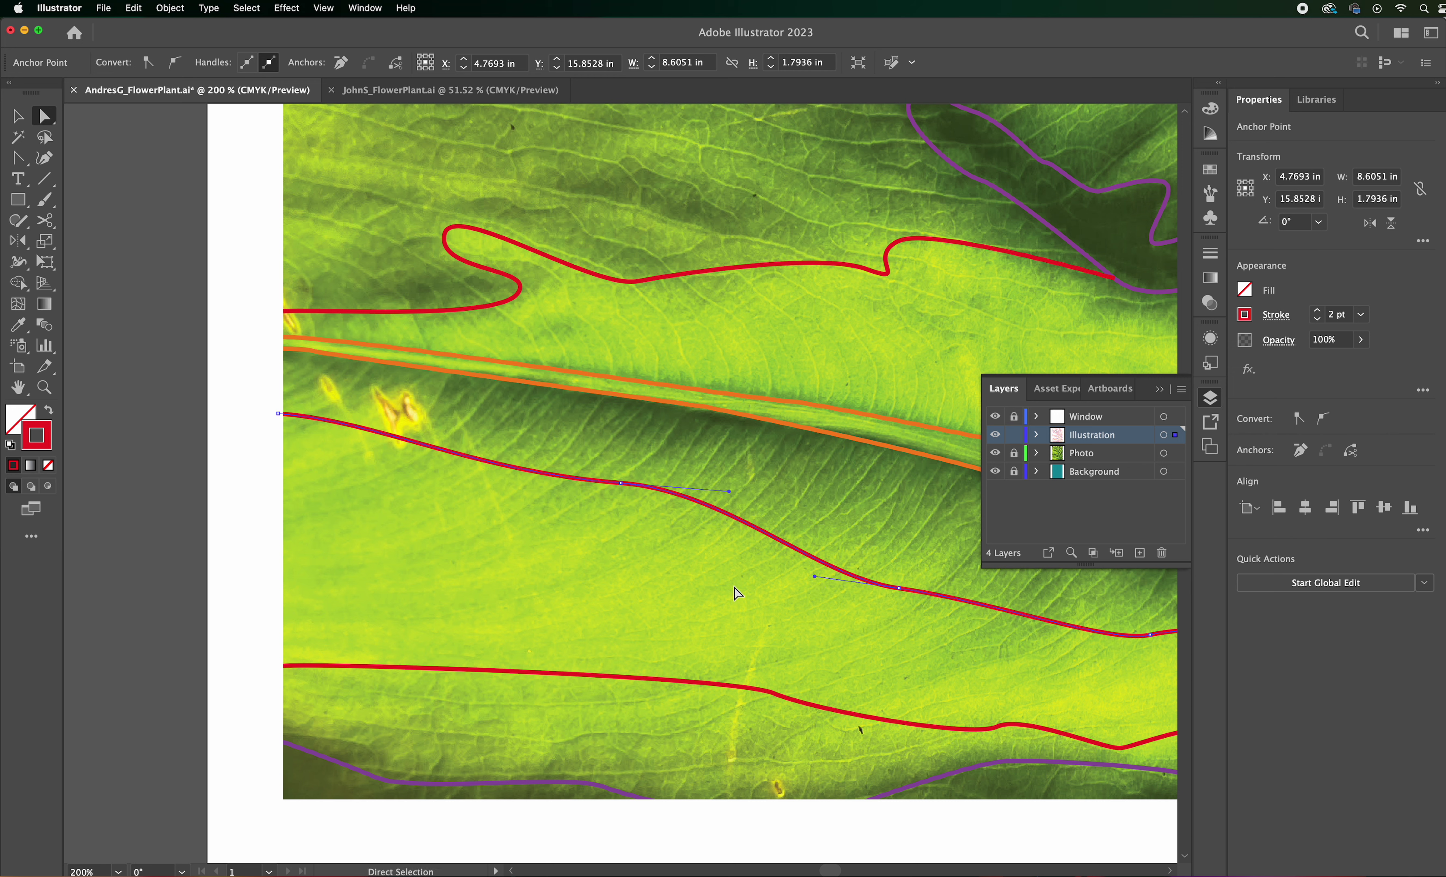